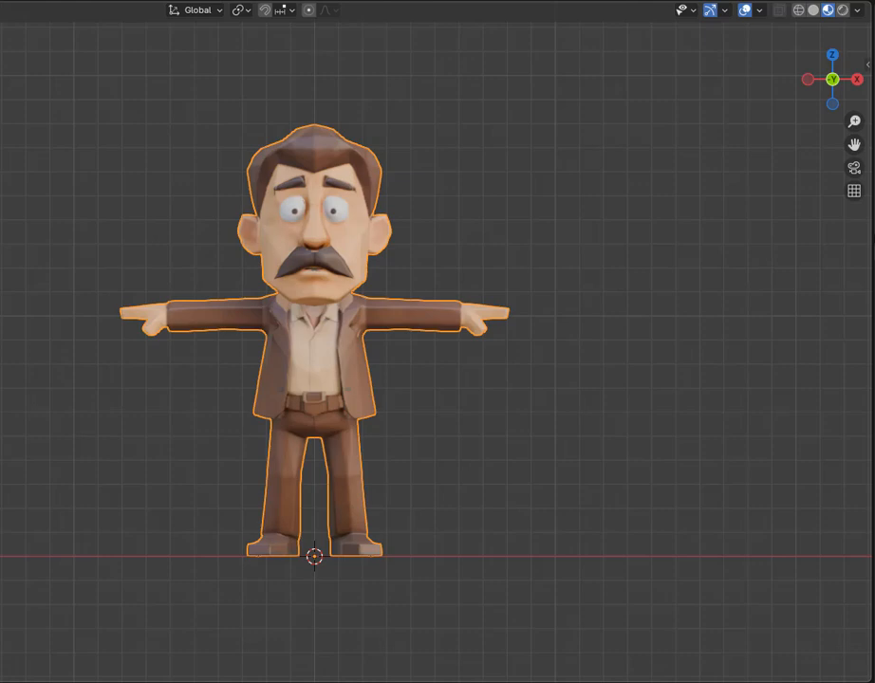
- Show the sidebar, make the Historica and ARP add-on tabs visible, and open the Historica branch tools
{"action": "key", "text": "n"}
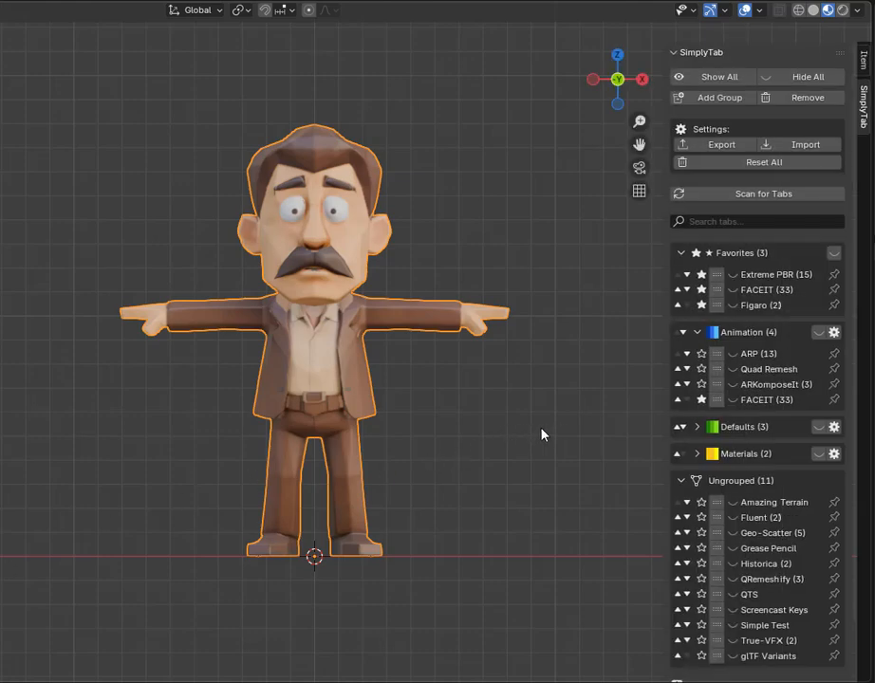
{"action": "left_click", "coordinate": [731, 564]}
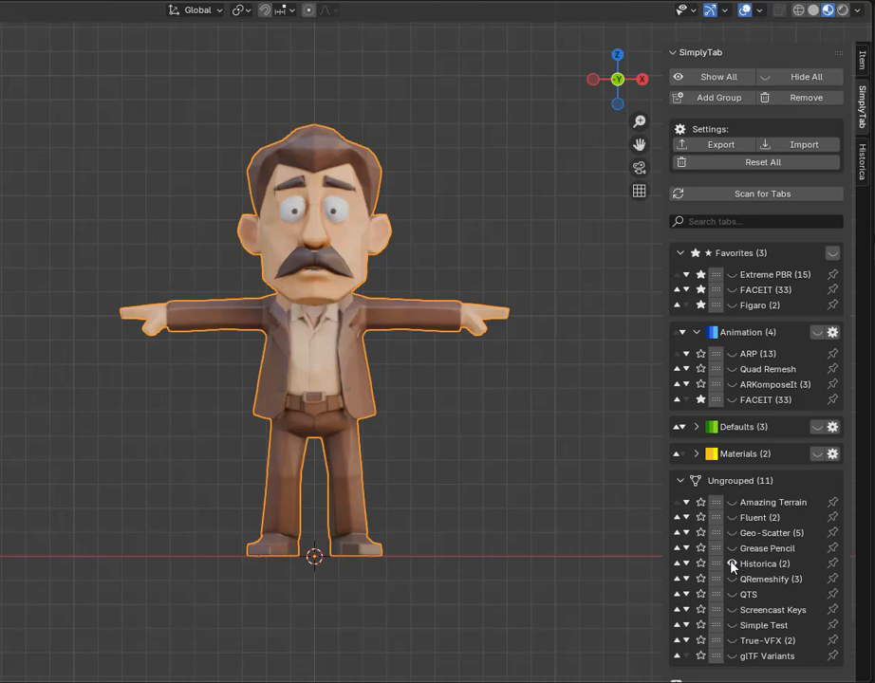
{"action": "left_click", "coordinate": [732, 354]}
{"action": "left_click", "coordinate": [863, 196]}
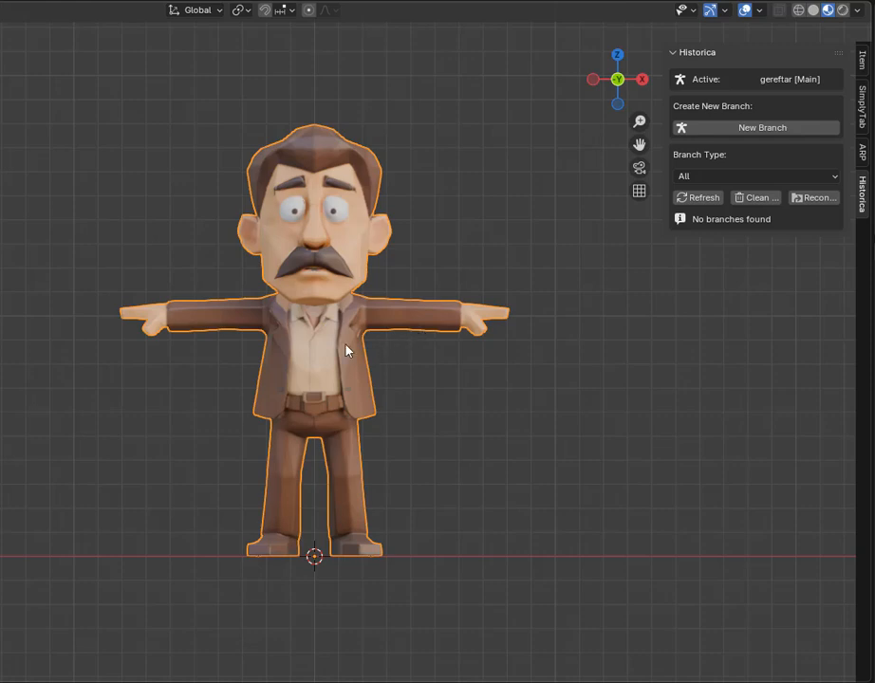
- Place mirrored Auto-Rig Pro Smart markers on the character's neck, chin, shoulders, wrists, pelvis and ankles
{"action": "left_click", "coordinate": [862, 152]}
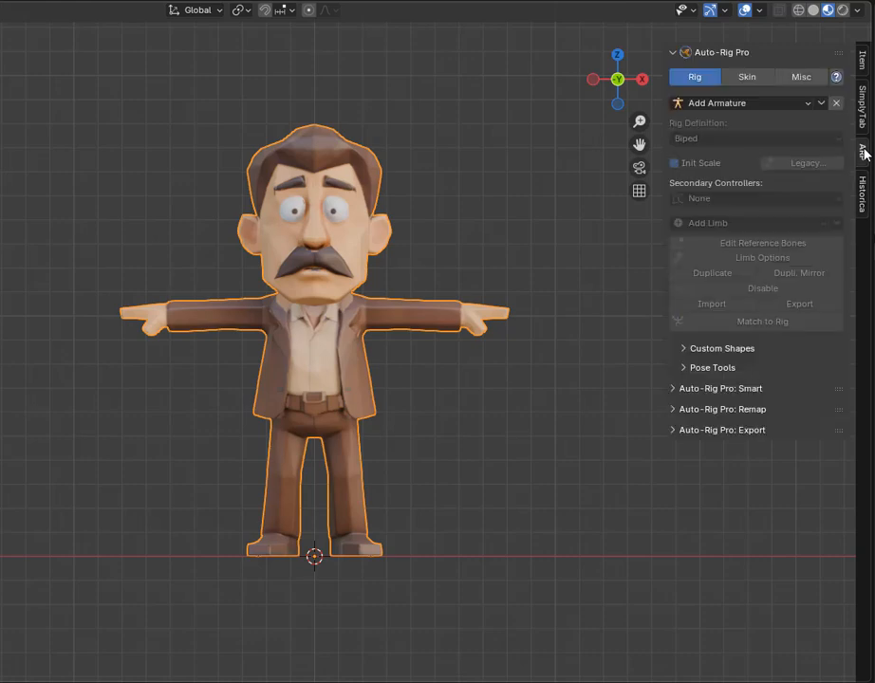
{"action": "left_click", "coordinate": [687, 388]}
{"action": "left_click", "coordinate": [749, 431]}
{"action": "left_click", "coordinate": [761, 173]}
{"action": "left_click", "coordinate": [262, 311]}
{"action": "left_click", "coordinate": [764, 155]}
{"action": "left_click", "coordinate": [262, 287]}
{"action": "left_click", "coordinate": [767, 156]}
{"action": "left_click", "coordinate": [321, 310]}
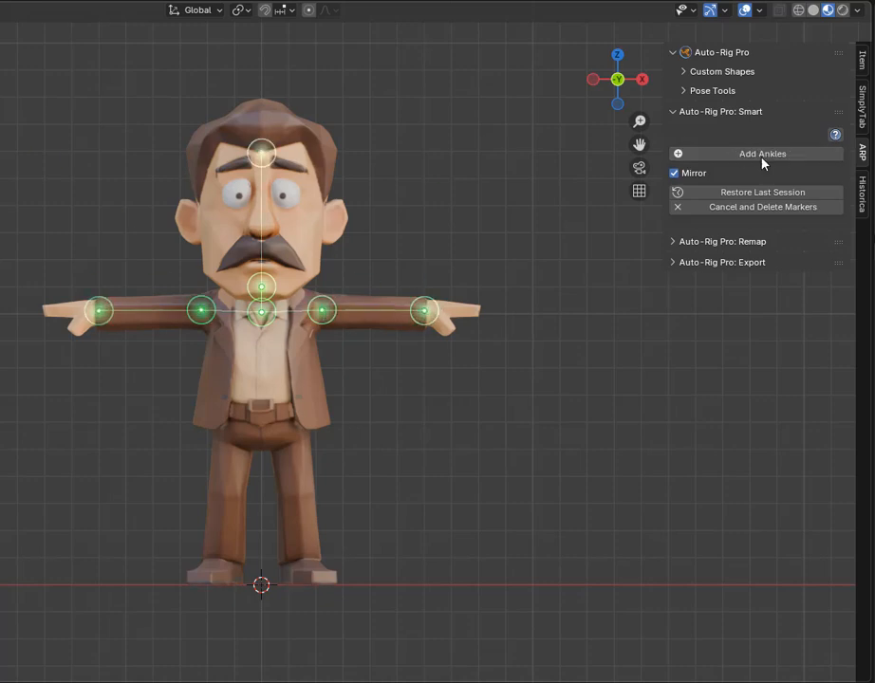
{"action": "left_click", "coordinate": [765, 154]}
{"action": "left_click", "coordinate": [305, 559]}
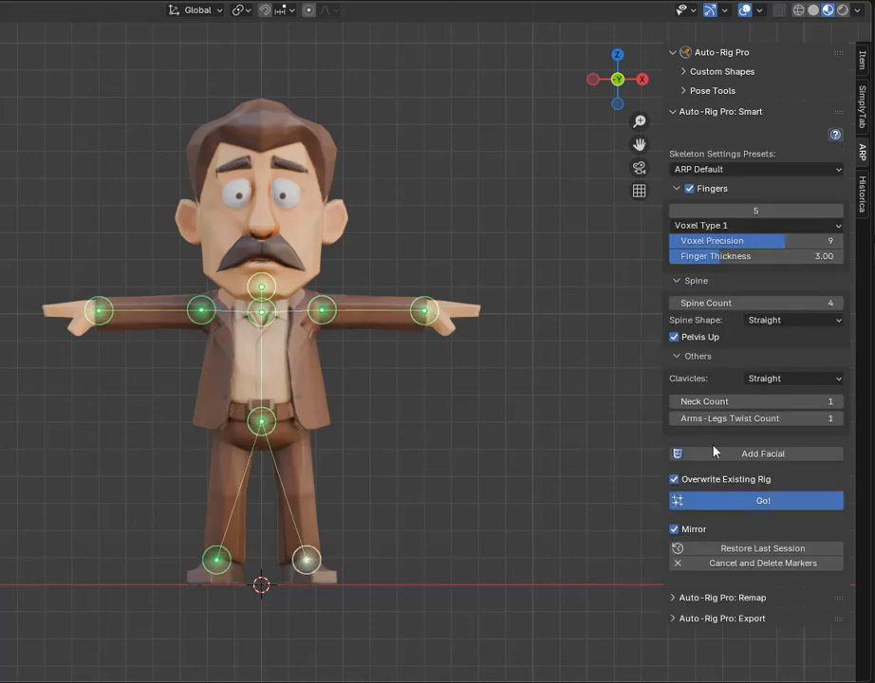
- Generate the rig from the Smart markers and bind the character mesh to it with the Heat Maps engine
{"action": "left_click", "coordinate": [762, 500]}
{"action": "left_click", "coordinate": [709, 339]}
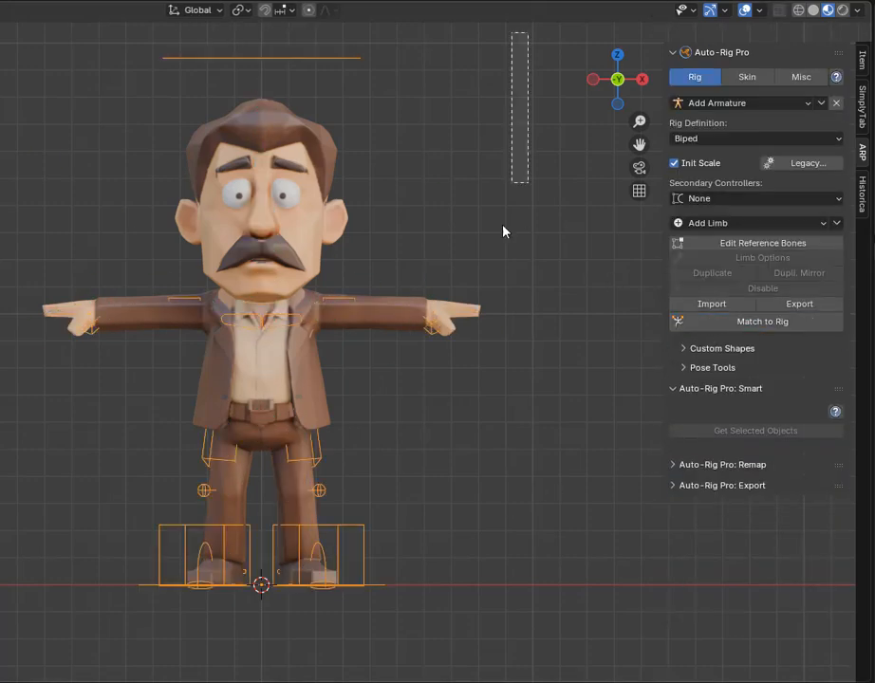
{"action": "left_click", "coordinate": [746, 77]}
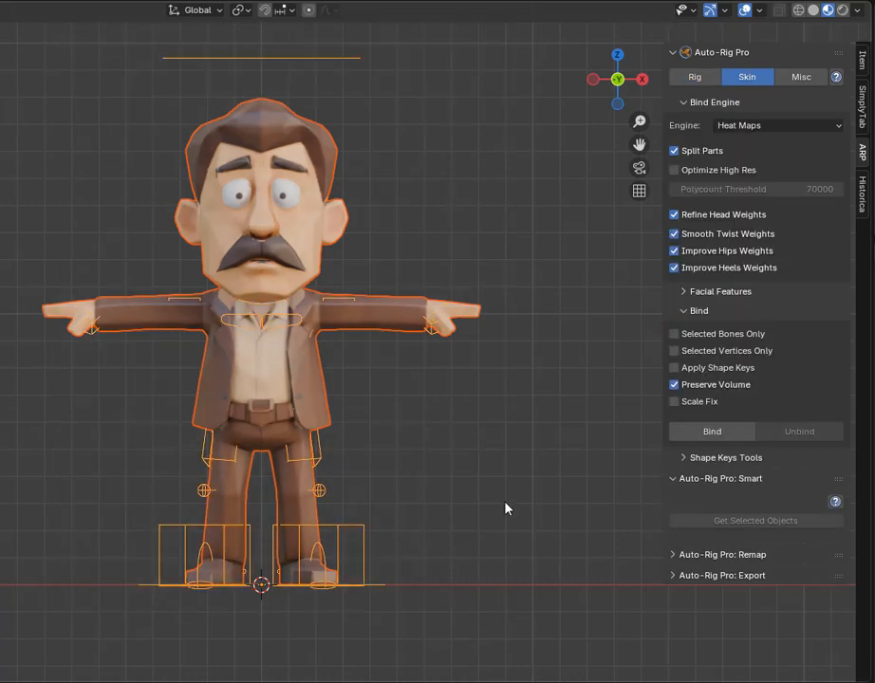
{"action": "left_click", "coordinate": [729, 433]}
- Enter Pose Mode and test the arm's deformation by moving the character's left hand controller, leaving the T-pose intact
{"action": "key", "text": "ctrl+Tab"}
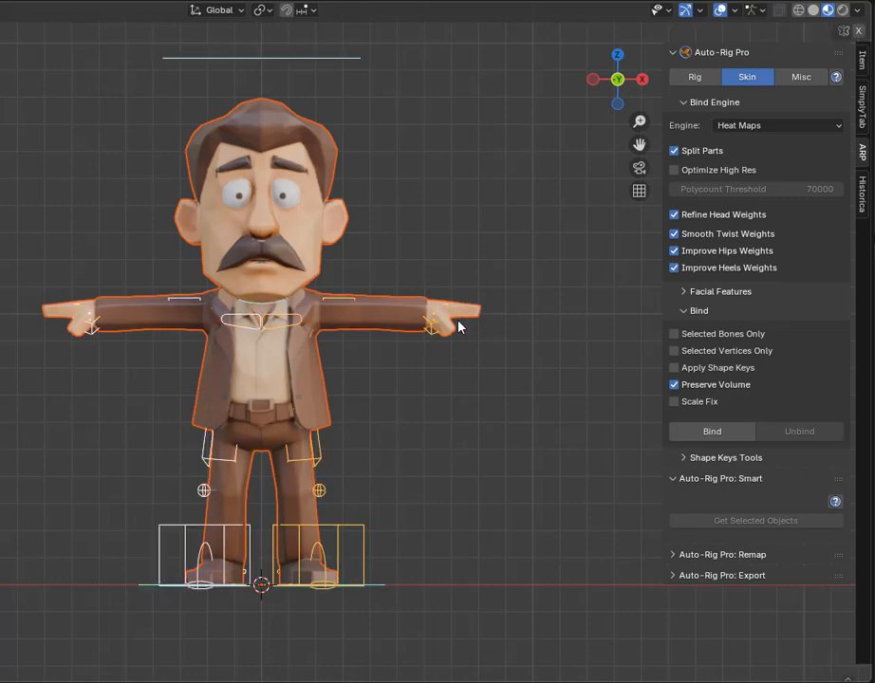
{"action": "left_click", "coordinate": [432, 332]}
{"action": "key", "text": "g"}
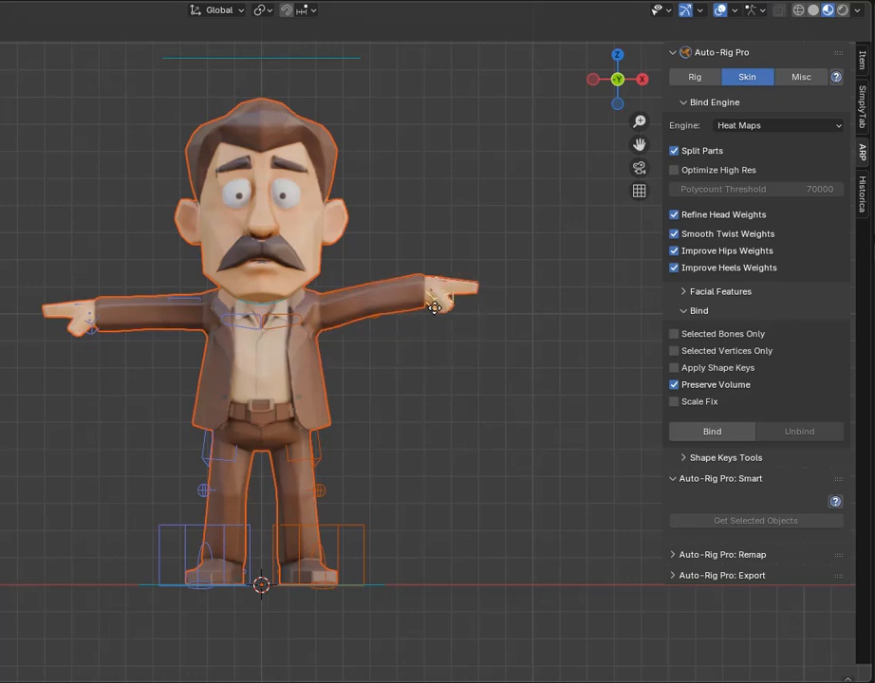
{"action": "left_click", "coordinate": [435, 329]}
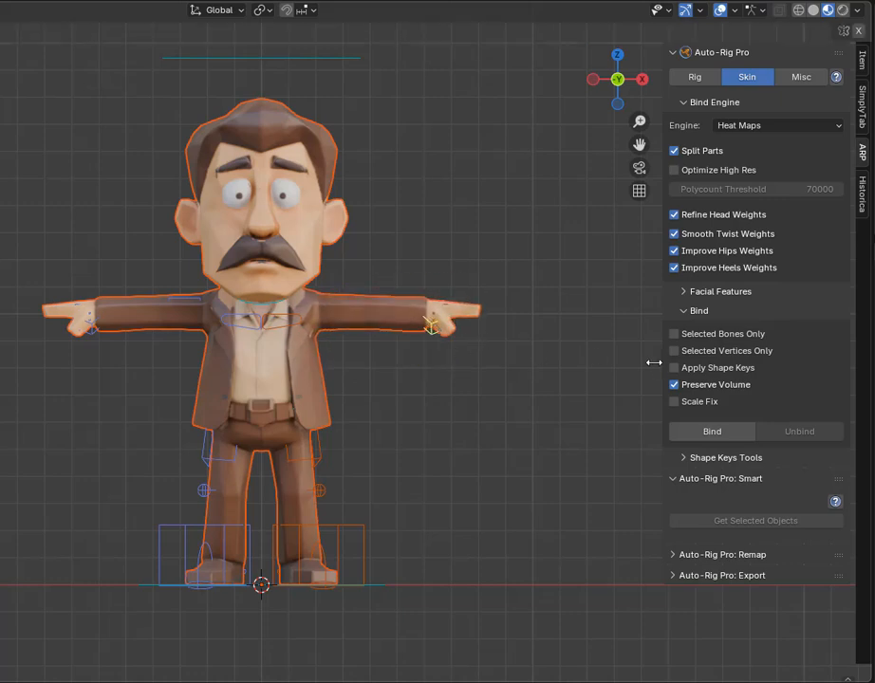
- Create a Historica branch named Rigged with the Milestone type
{"action": "left_click", "coordinate": [862, 201]}
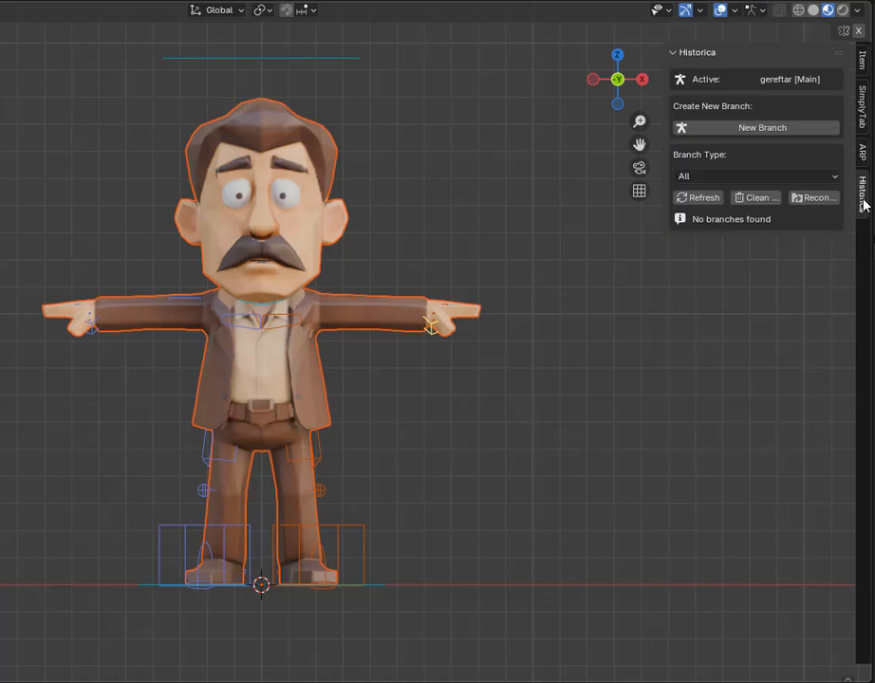
{"action": "left_click", "coordinate": [756, 129]}
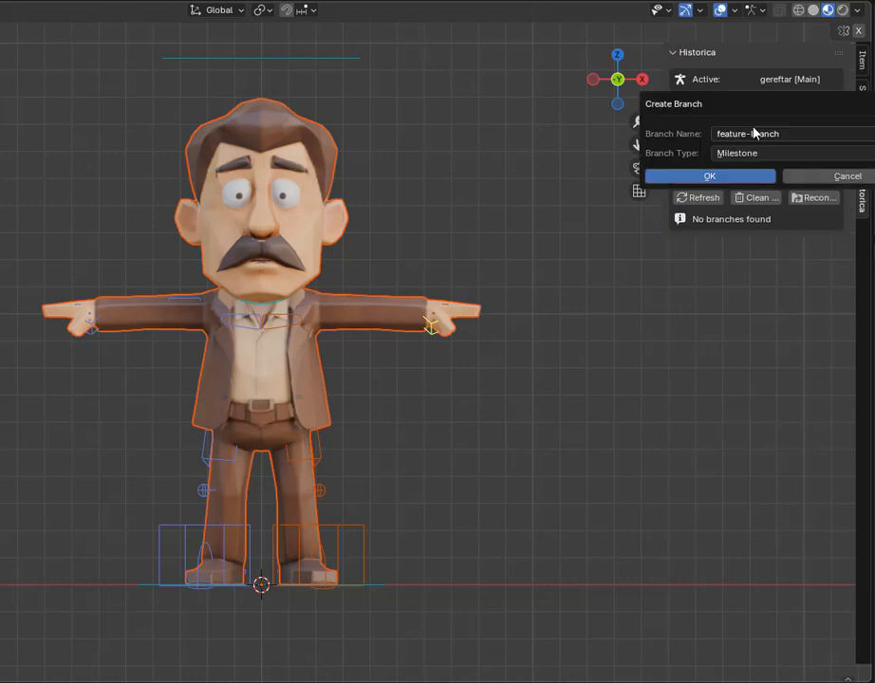
{"action": "left_click", "coordinate": [806, 133]}
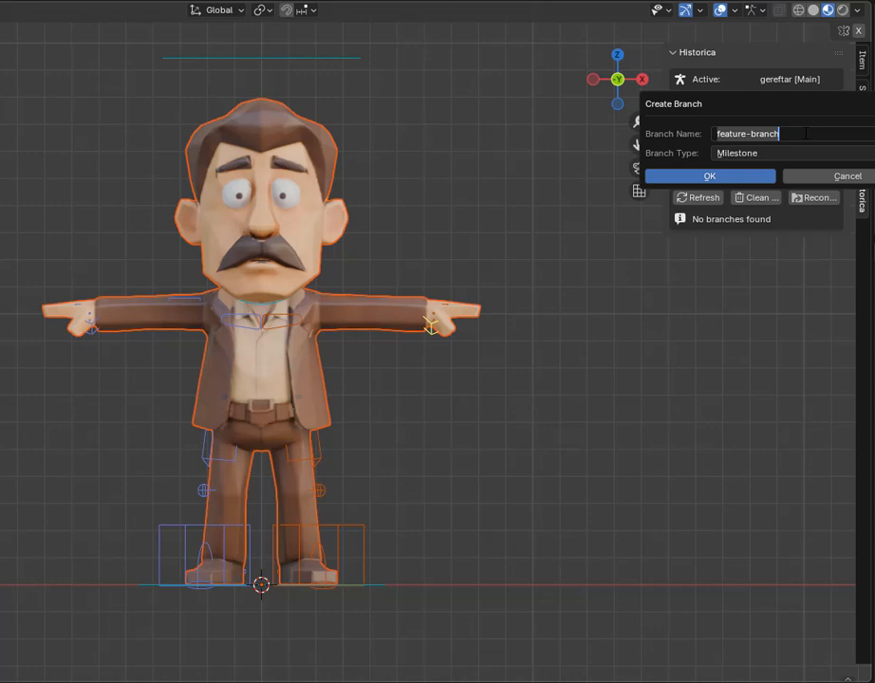
{"action": "type", "text": "Rigged"}
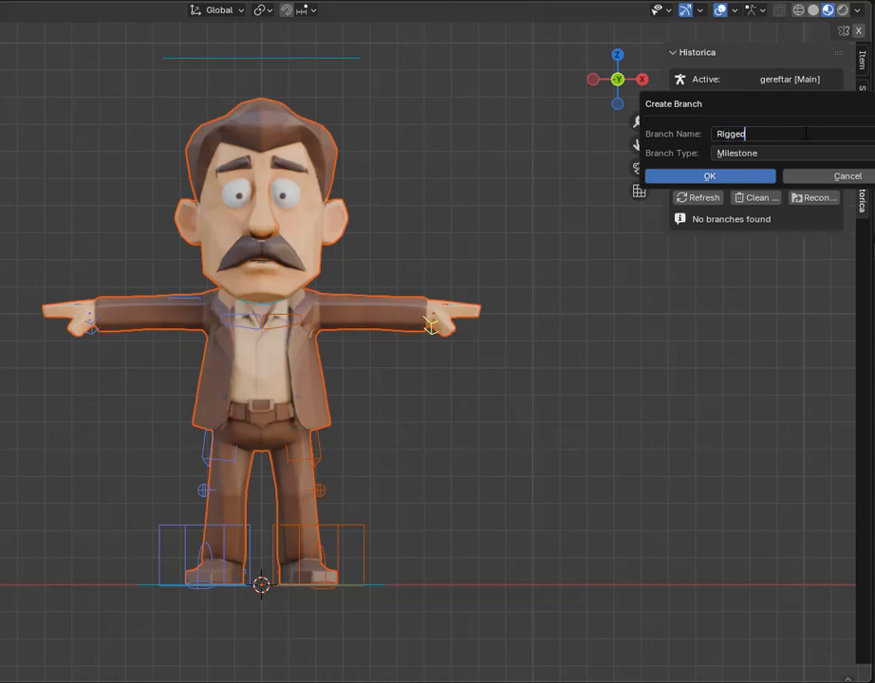
{"action": "left_click", "coordinate": [709, 176]}
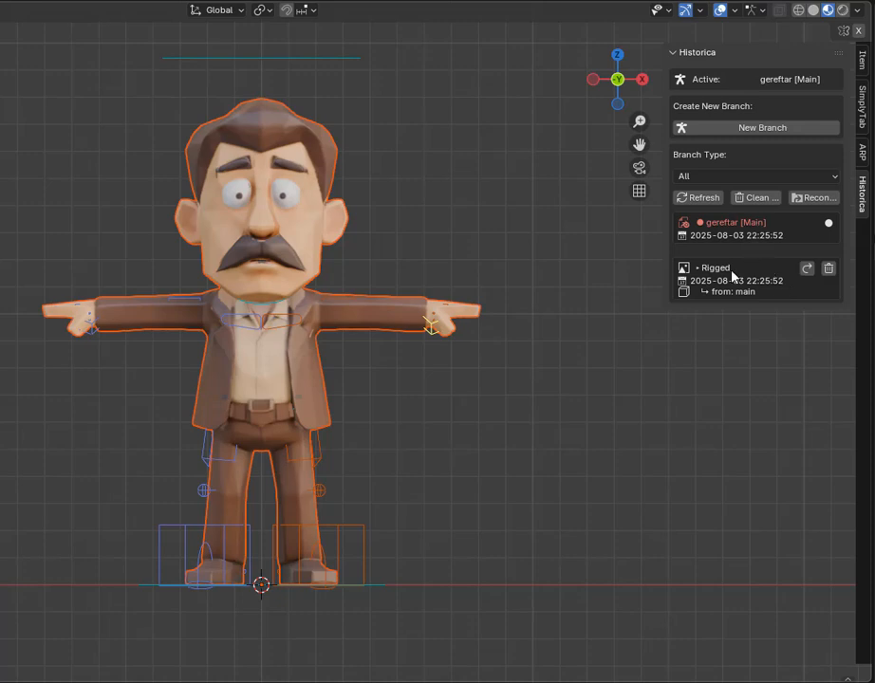
- Switch to the Rigged branch with Save Current Changes turned off
{"action": "left_click", "coordinate": [807, 270]}
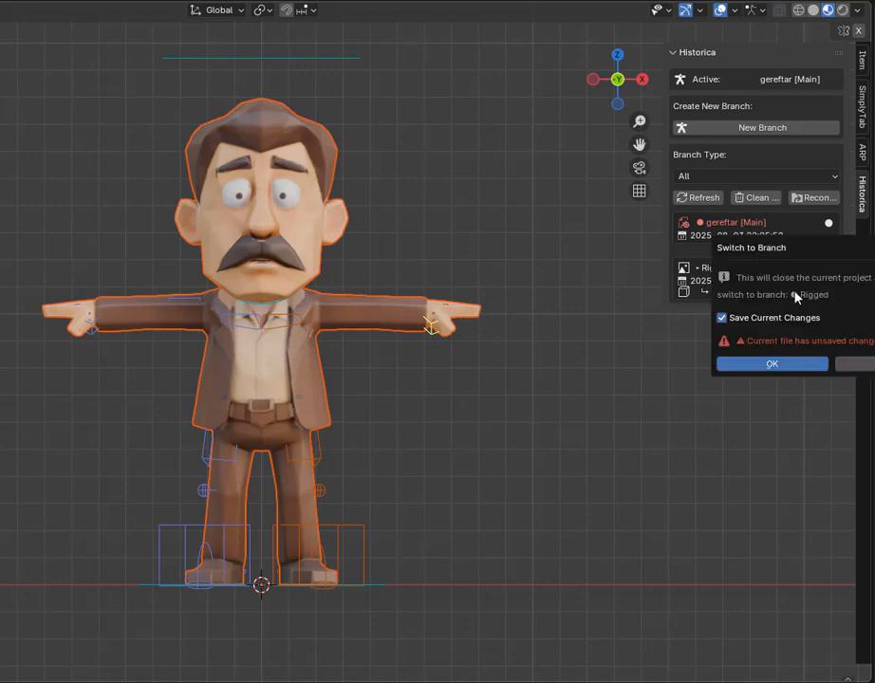
{"action": "left_click", "coordinate": [741, 320]}
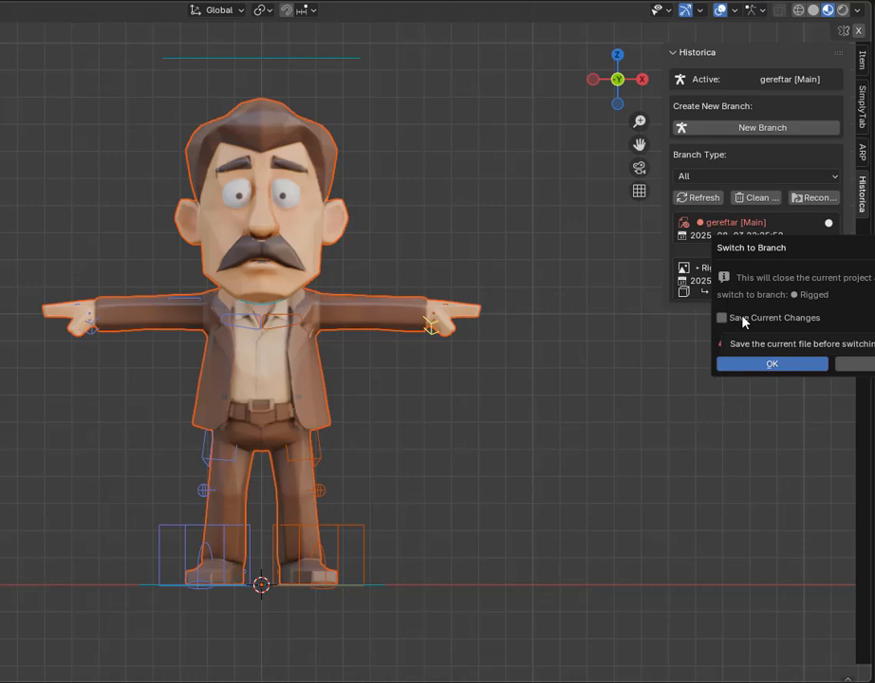
{"action": "left_click", "coordinate": [770, 365]}
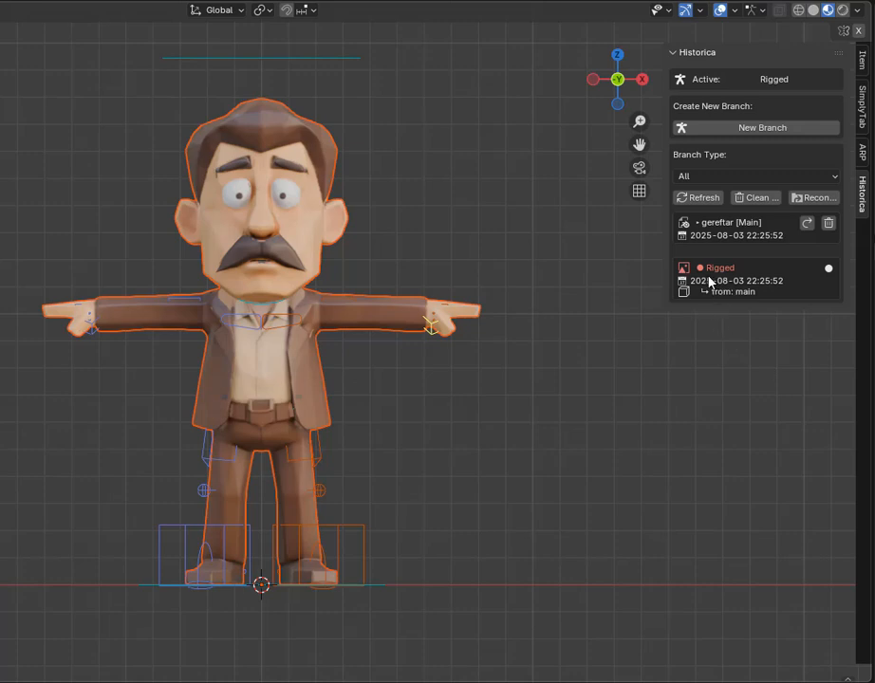
- Switch to the gereftar [Main] branch to check the unrigged model, and return to the Rigged branch without saving
{"action": "left_click", "coordinate": [806, 224]}
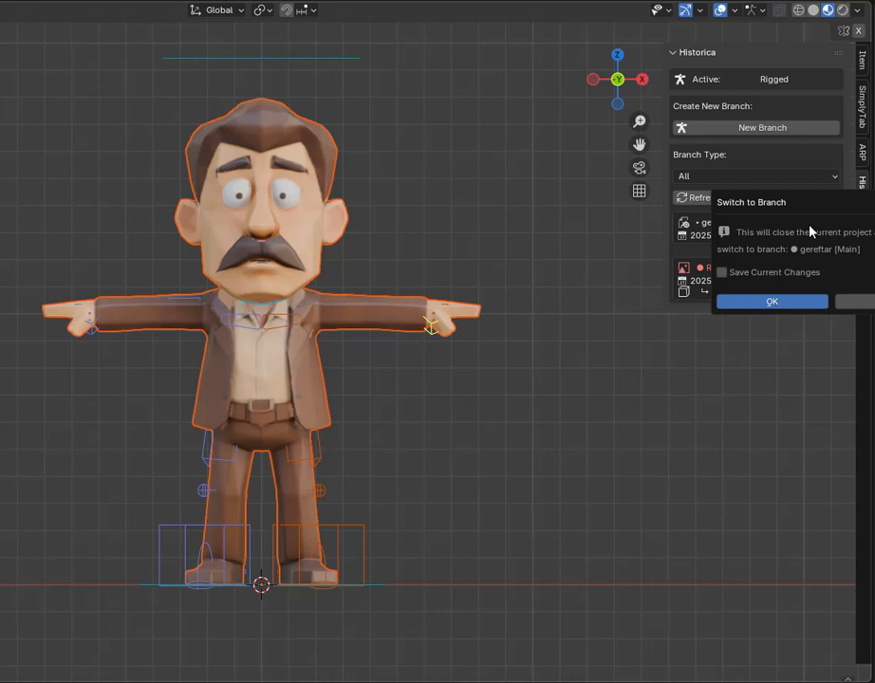
{"action": "left_click", "coordinate": [778, 304]}
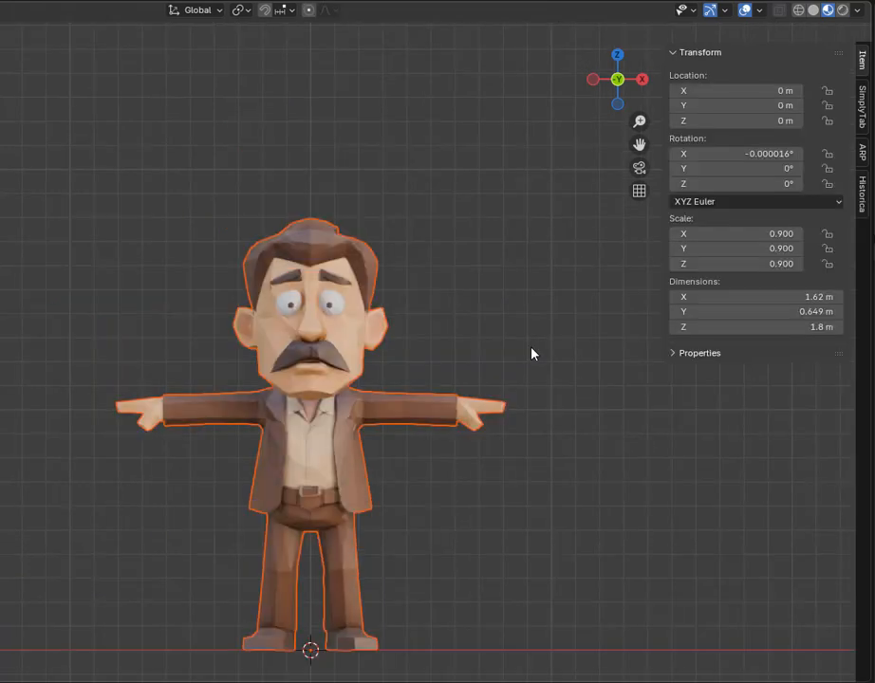
{"action": "left_click", "coordinate": [863, 199]}
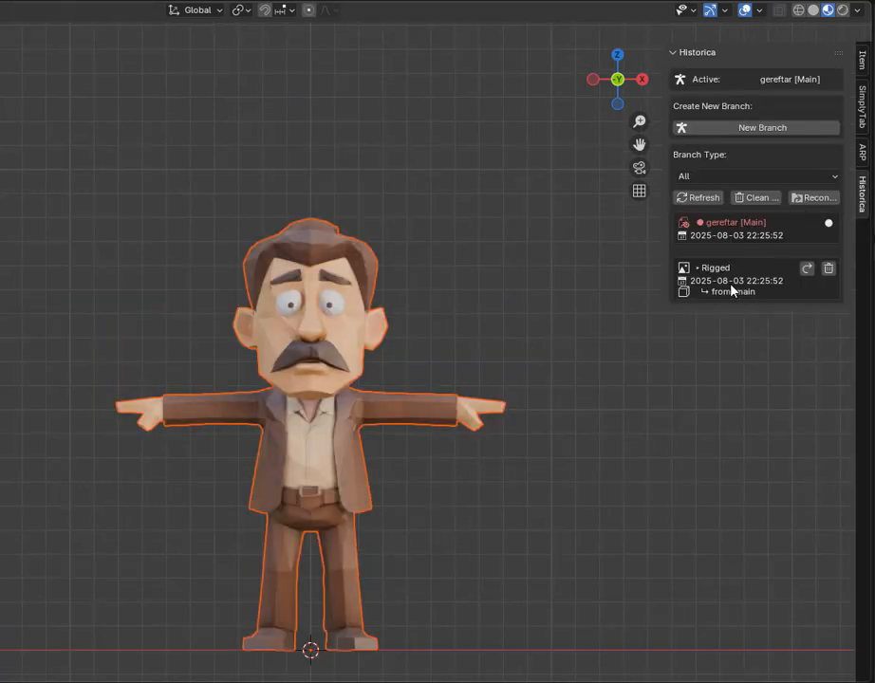
{"action": "left_click", "coordinate": [806, 269]}
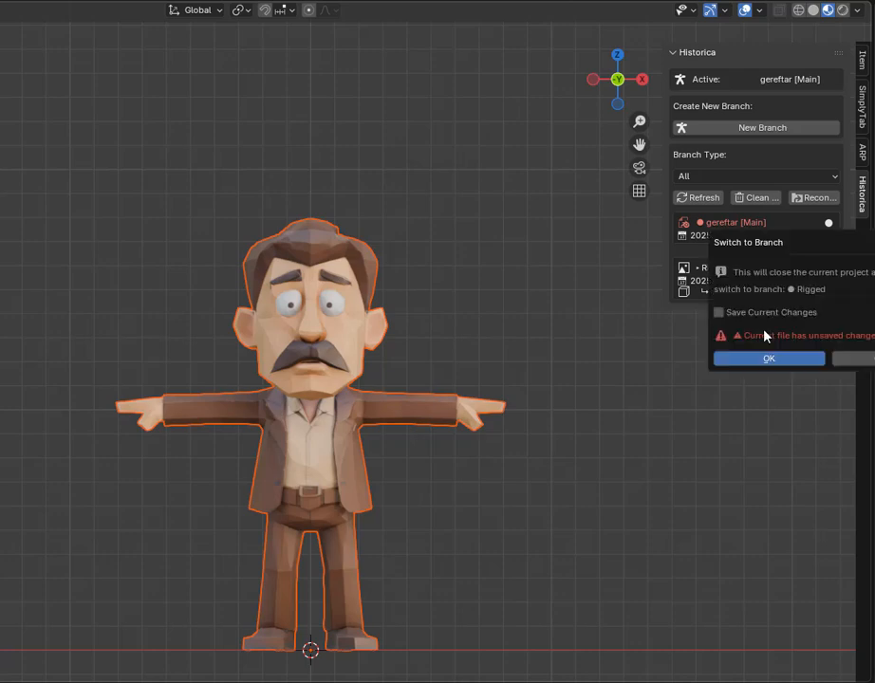
{"action": "left_click", "coordinate": [767, 359]}
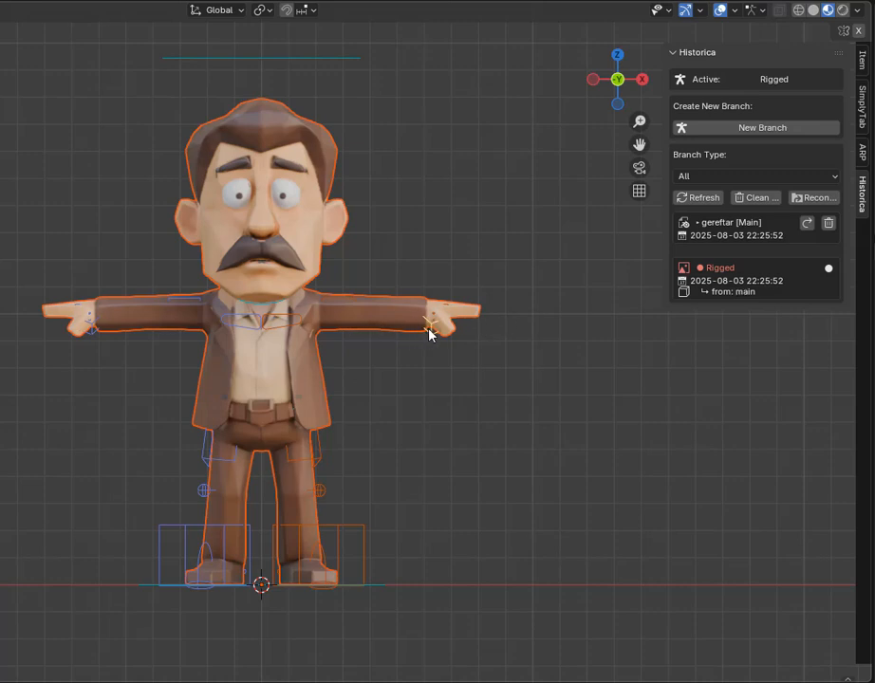
- Pose the arms by lowering the character's left hand controller to hip height and raising the right one to face height
{"action": "left_click_drag", "start_coordinate": [429, 334], "coordinate": [418, 398]}
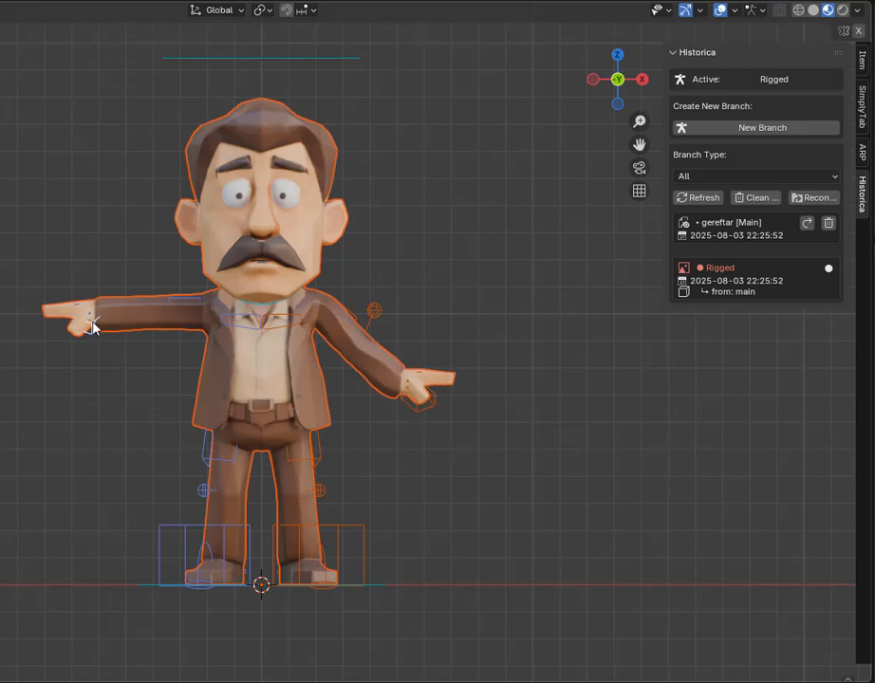
{"action": "left_click_drag", "start_coordinate": [92, 326], "coordinate": [98, 247]}
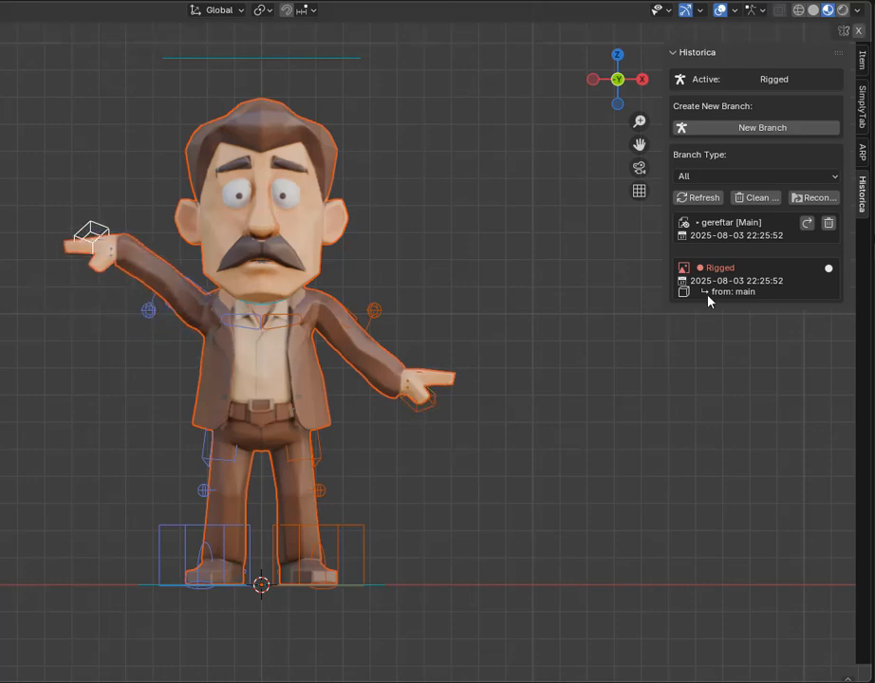
- Create an Experiment branch named Pose1 from Rigged and switch to it without saving the current changes
{"action": "left_click", "coordinate": [761, 134]}
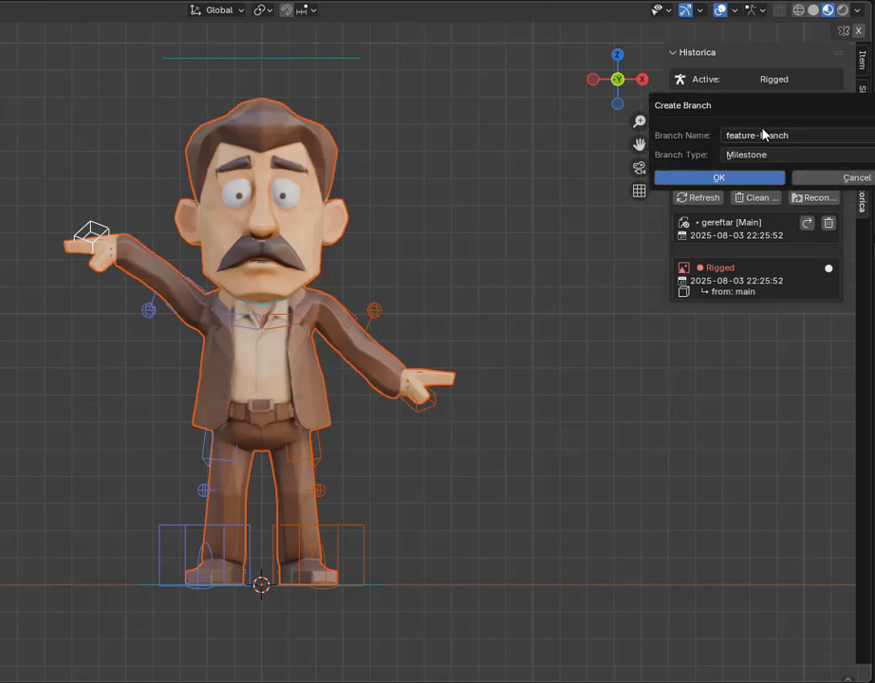
{"action": "left_click", "coordinate": [804, 156]}
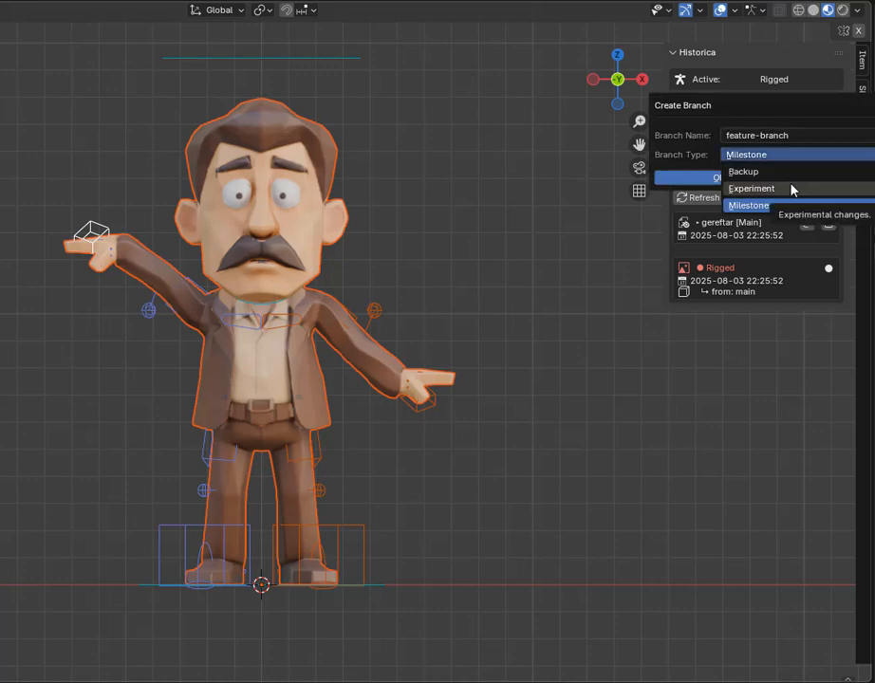
{"action": "left_click", "coordinate": [791, 189]}
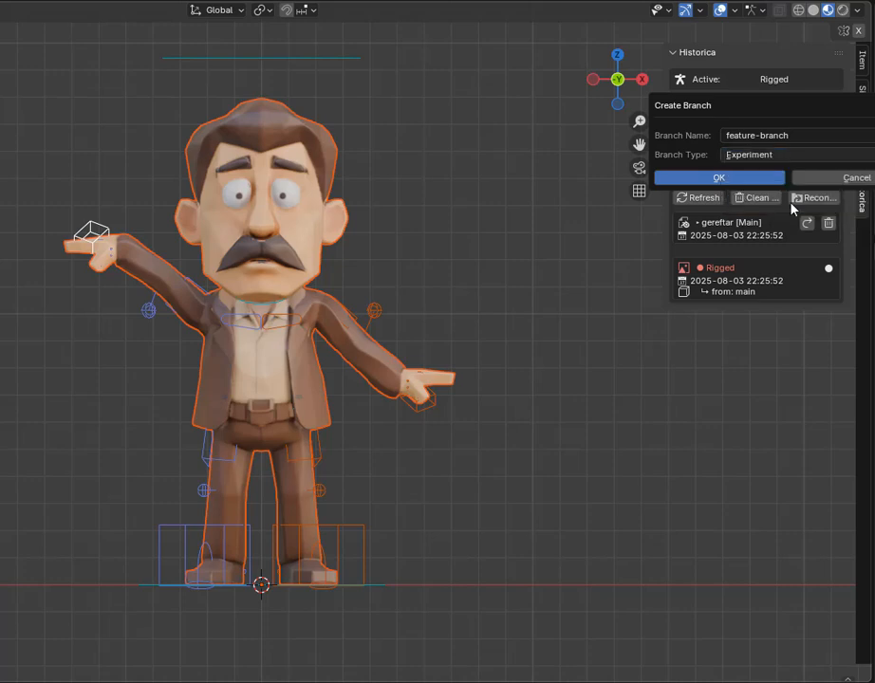
{"action": "left_click", "coordinate": [807, 137]}
{"action": "type", "text": "Pose1"}
{"action": "left_click", "coordinate": [749, 179]}
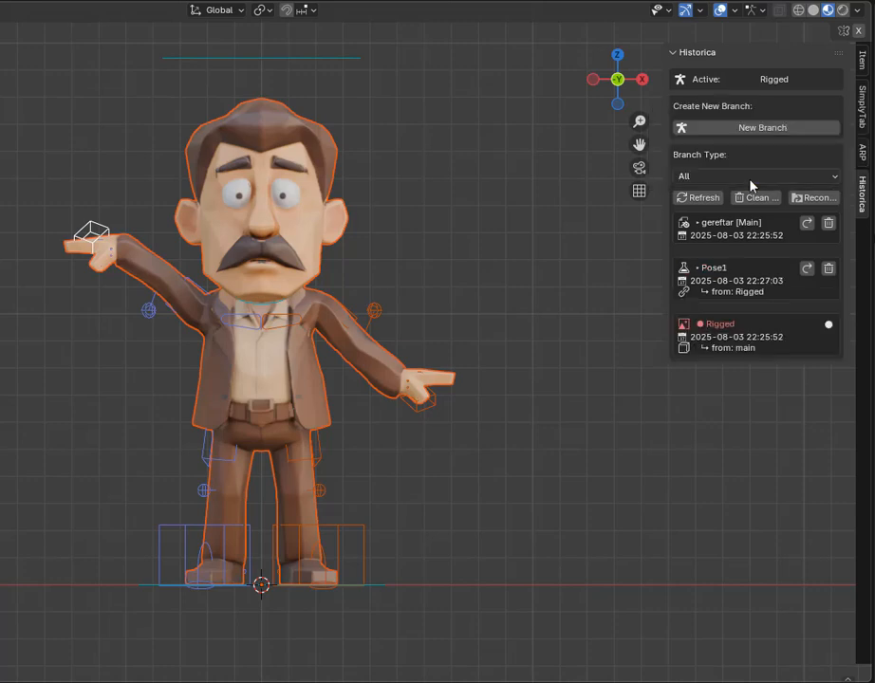
{"action": "left_click", "coordinate": [808, 270]}
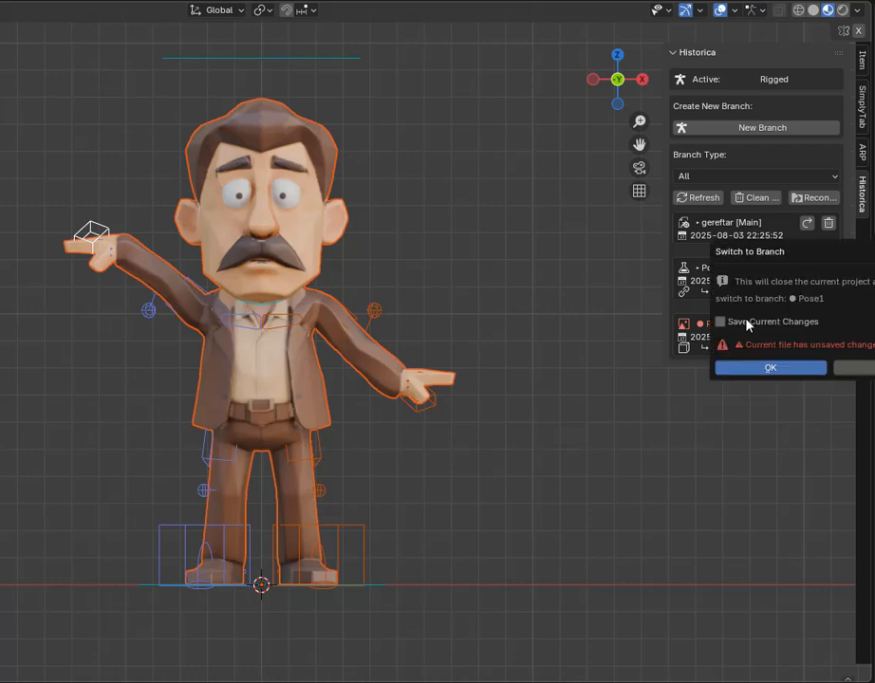
{"action": "left_click", "coordinate": [775, 370]}
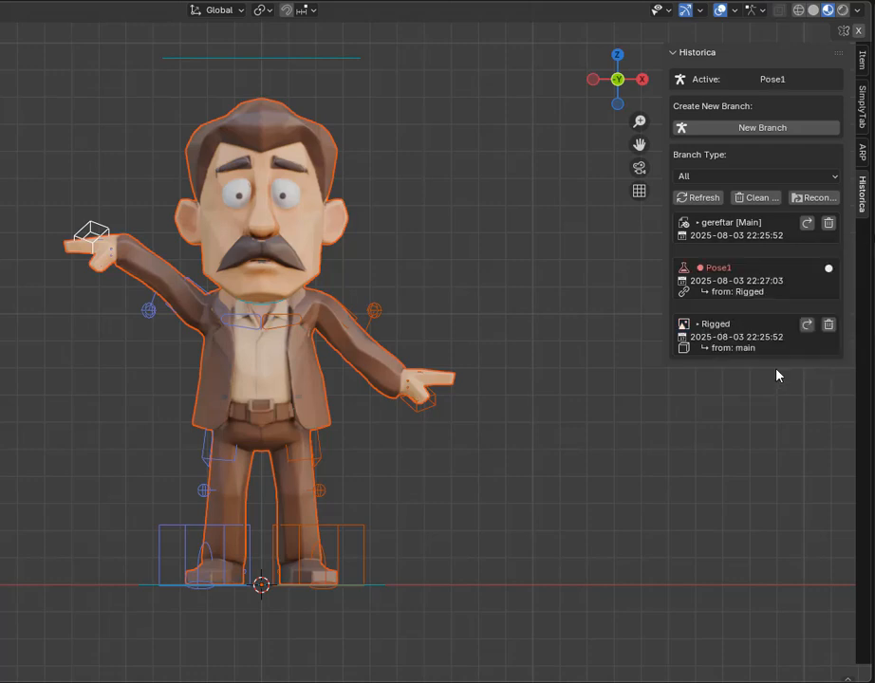
- Switch to the gereftar [Main] branch to compare the original model, and return to the Pose1 branch
{"action": "left_click", "coordinate": [806, 223]}
{"action": "left_click", "coordinate": [788, 301]}
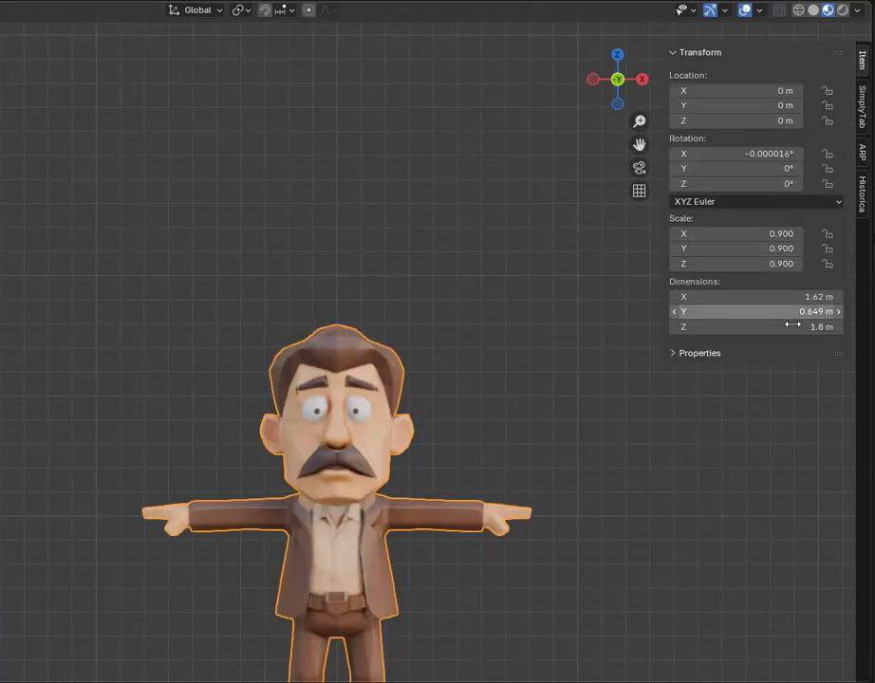
{"action": "left_click", "coordinate": [865, 216]}
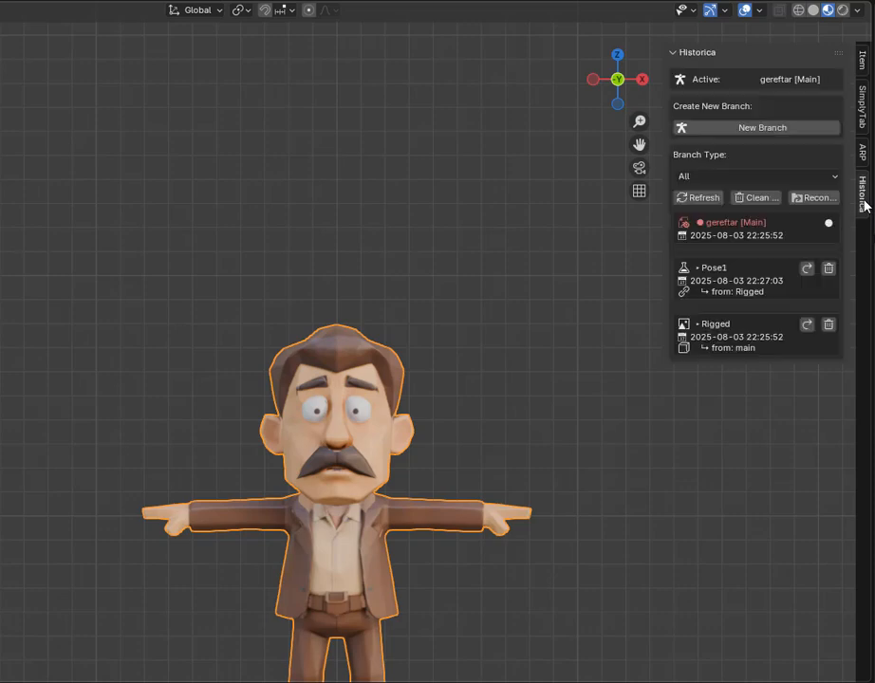
{"action": "left_click", "coordinate": [806, 270]}
{"action": "left_click", "coordinate": [786, 352]}
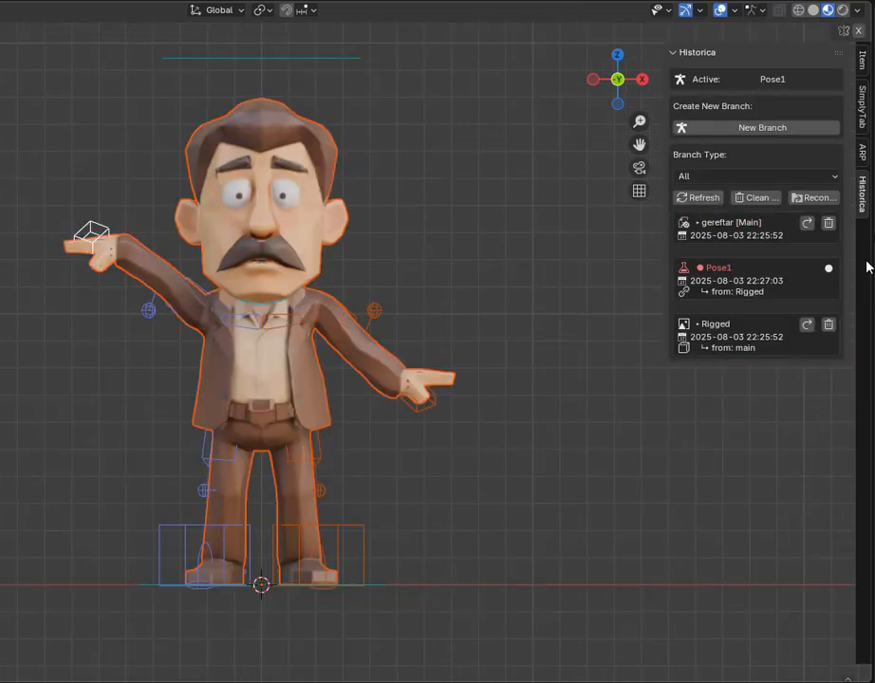
- Switch from Pose1 to the Rigged branch without saving the current changes
{"action": "left_click", "coordinate": [806, 326]}
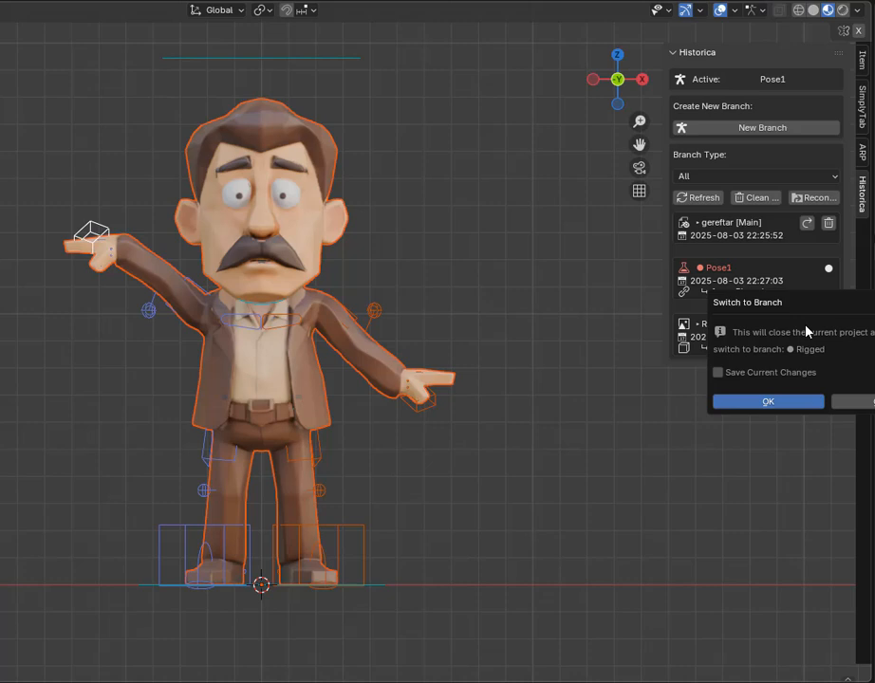
{"action": "left_click", "coordinate": [785, 401]}
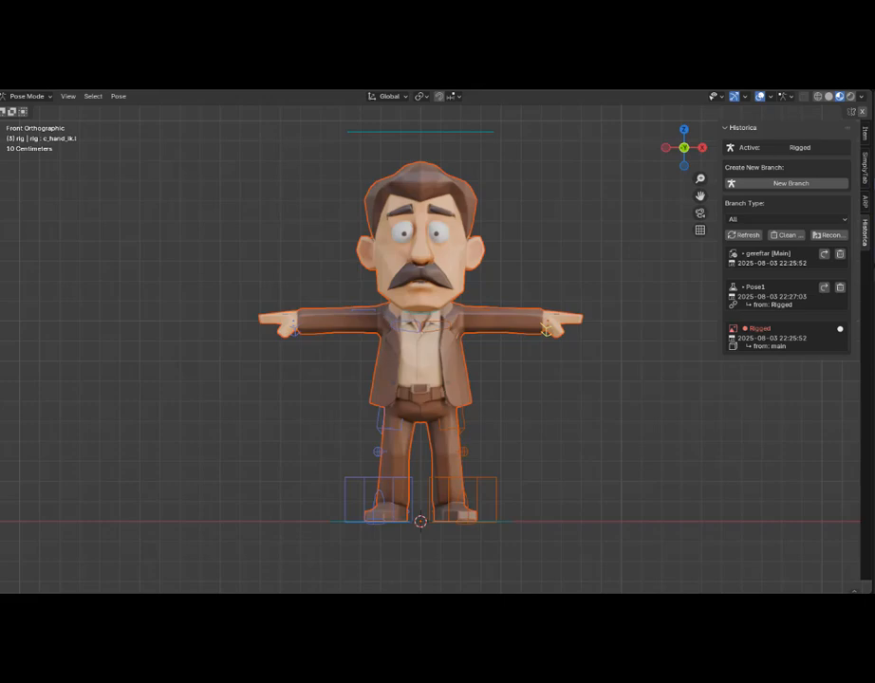
- In File Explorer, open the 04_gereftar folder, locate gereftar.blend, and examine the branch files inside gereftar_branches
{"action": "left_click_drag", "start_coordinate": [0, 261], "coordinate": [536, 228]}
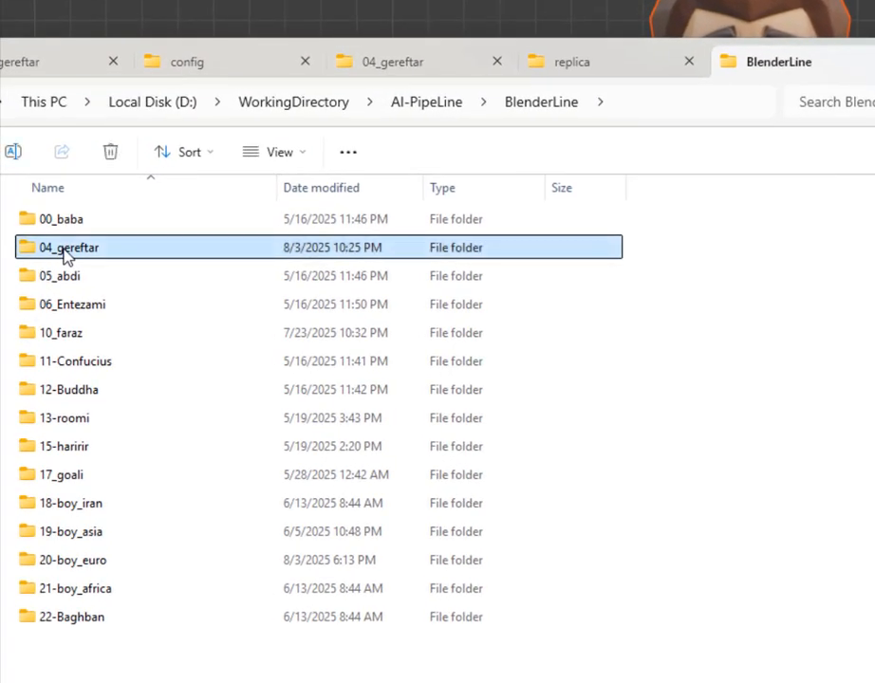
{"action": "double_click", "coordinate": [33, 327]}
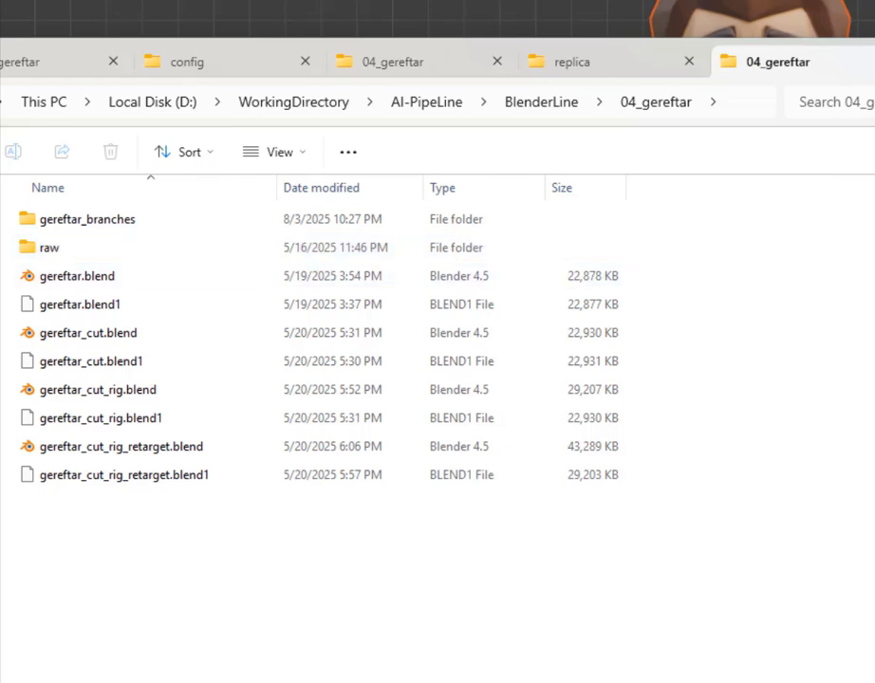
{"action": "left_click", "coordinate": [105, 224]}
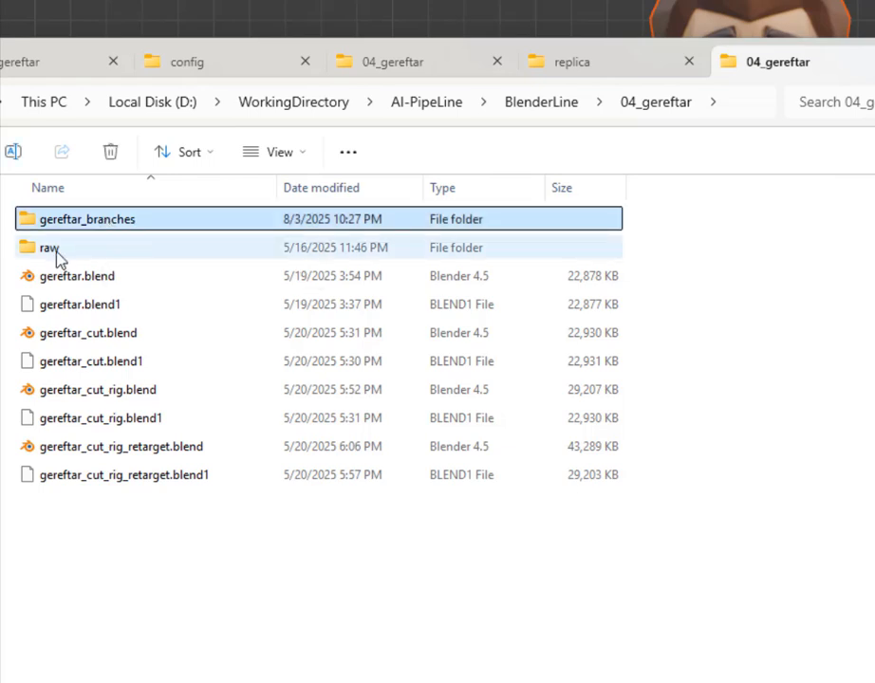
{"action": "left_click", "coordinate": [78, 283]}
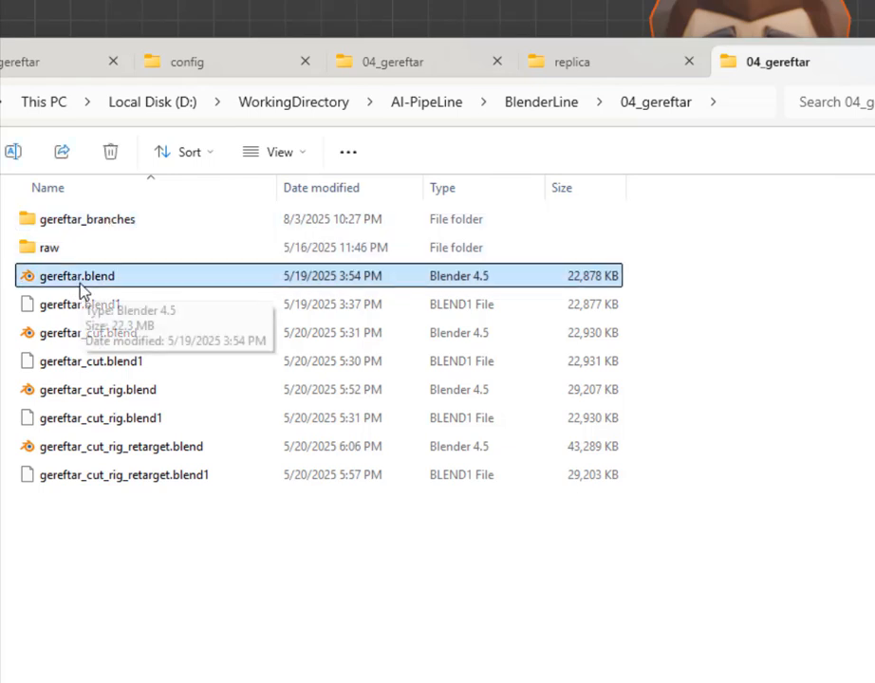
{"action": "left_click", "coordinate": [92, 230]}
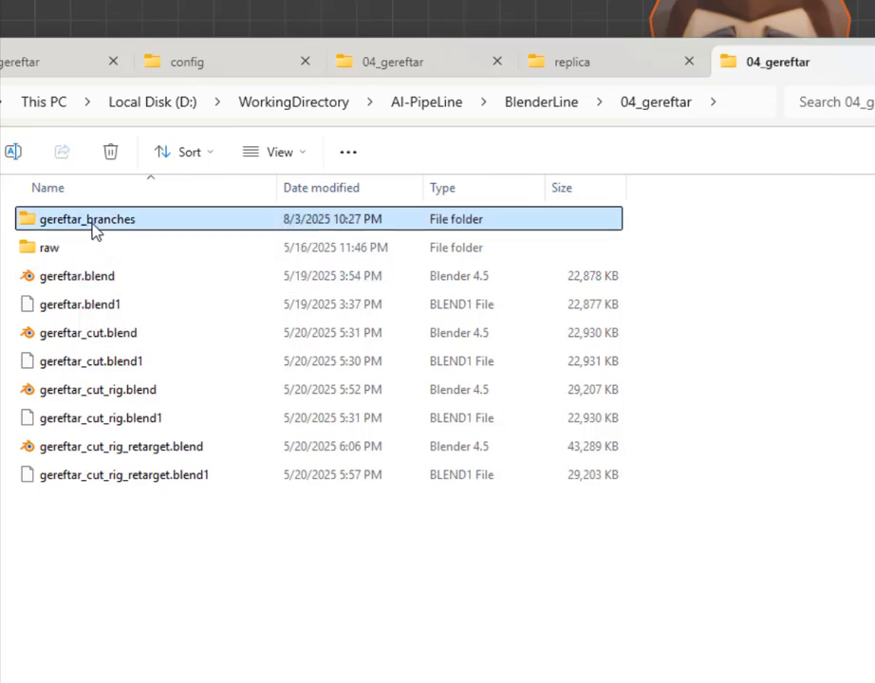
{"action": "double_click", "coordinate": [76, 231]}
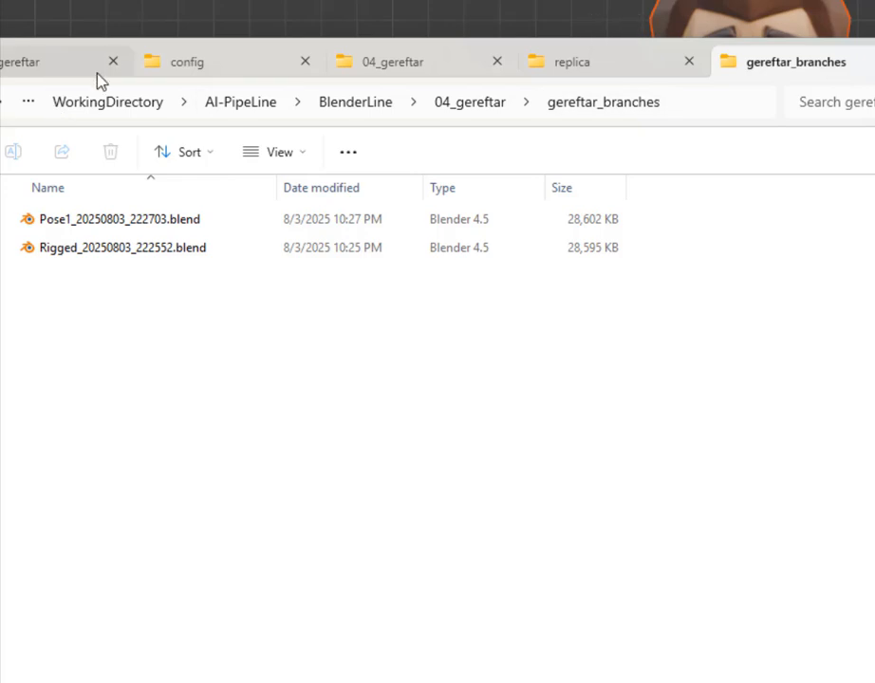
- Go back up to the BlenderLine folder and rename the 04_gereftar project folder to 04_gereftar_
{"action": "left_click", "coordinate": [481, 106]}
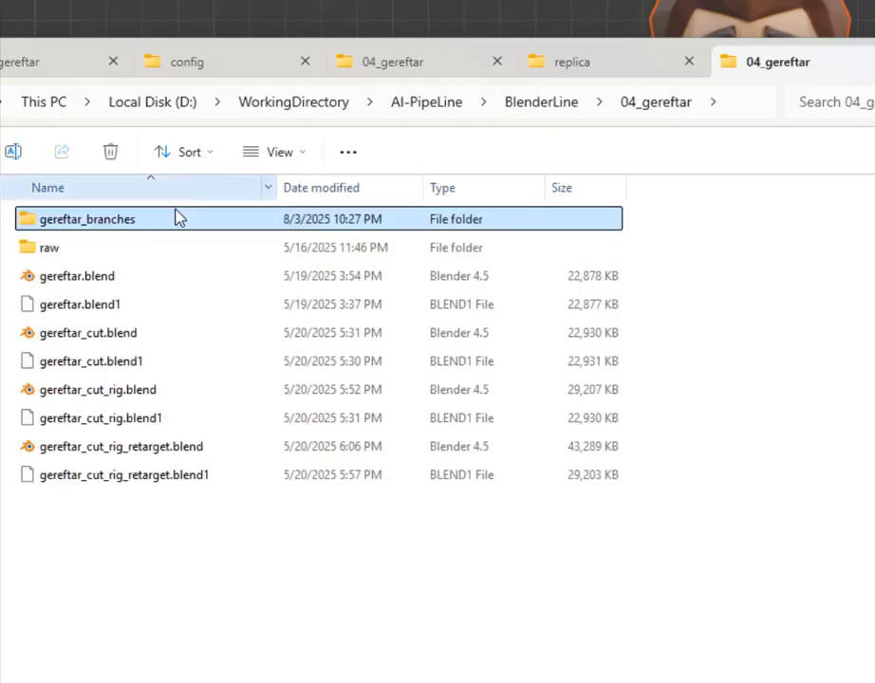
{"action": "left_click", "coordinate": [548, 110]}
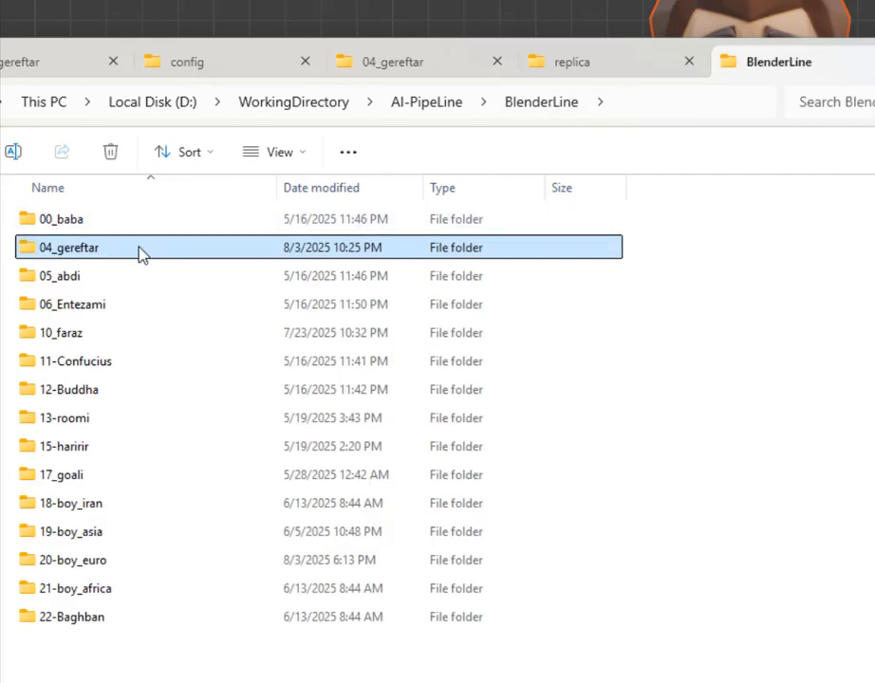
{"action": "left_click", "coordinate": [140, 252]}
{"action": "left_click", "coordinate": [123, 250]}
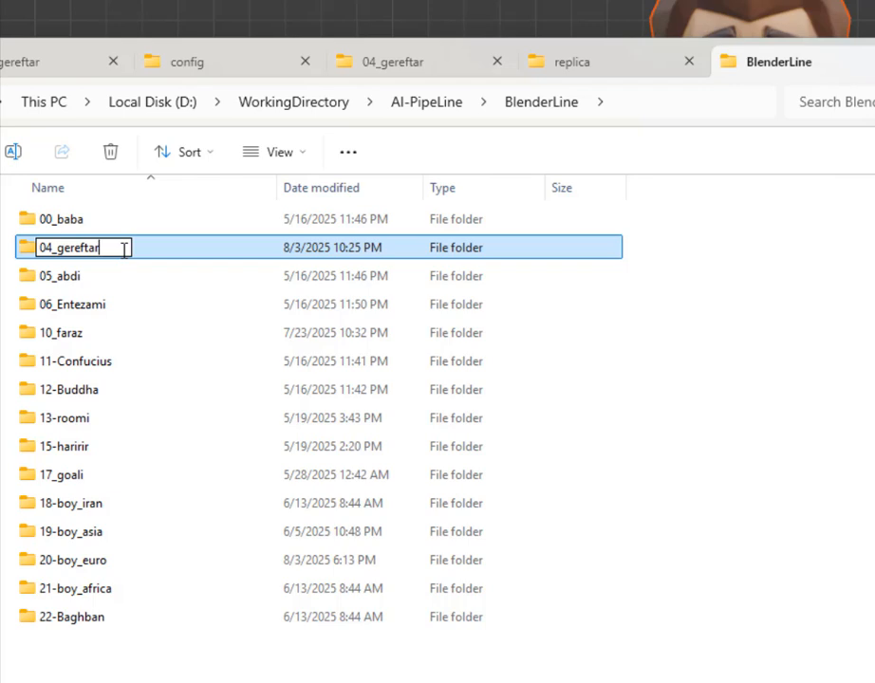
{"action": "type", "text": "_"}
{"action": "key", "text": "Return"}
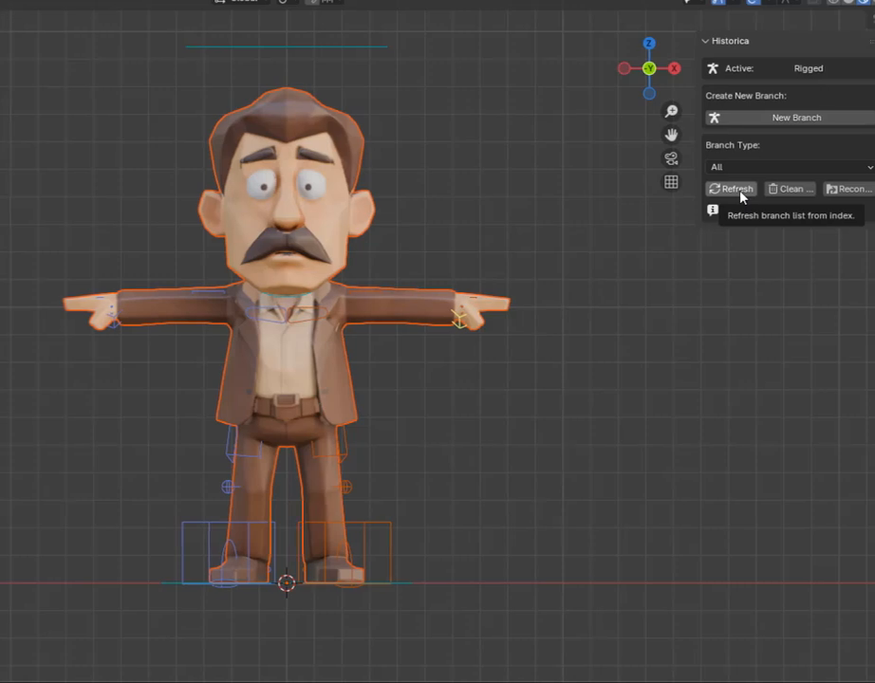
- Return to Blender, clean up the Historica branch index, and refresh the branch list
{"action": "left_click", "coordinate": [792, 189]}
{"action": "left_click", "coordinate": [746, 193]}
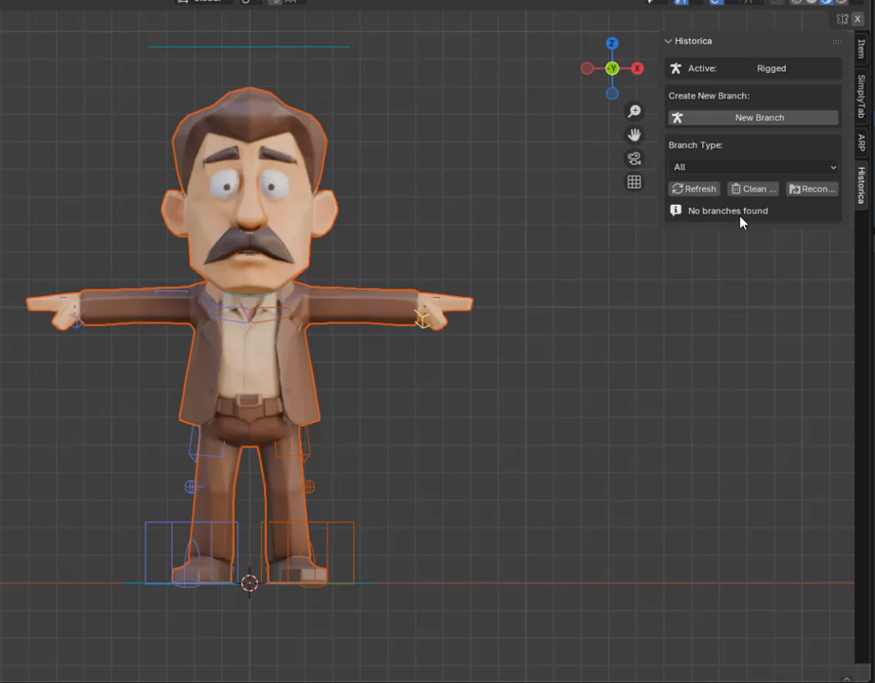
{"action": "left_click", "coordinate": [694, 189]}
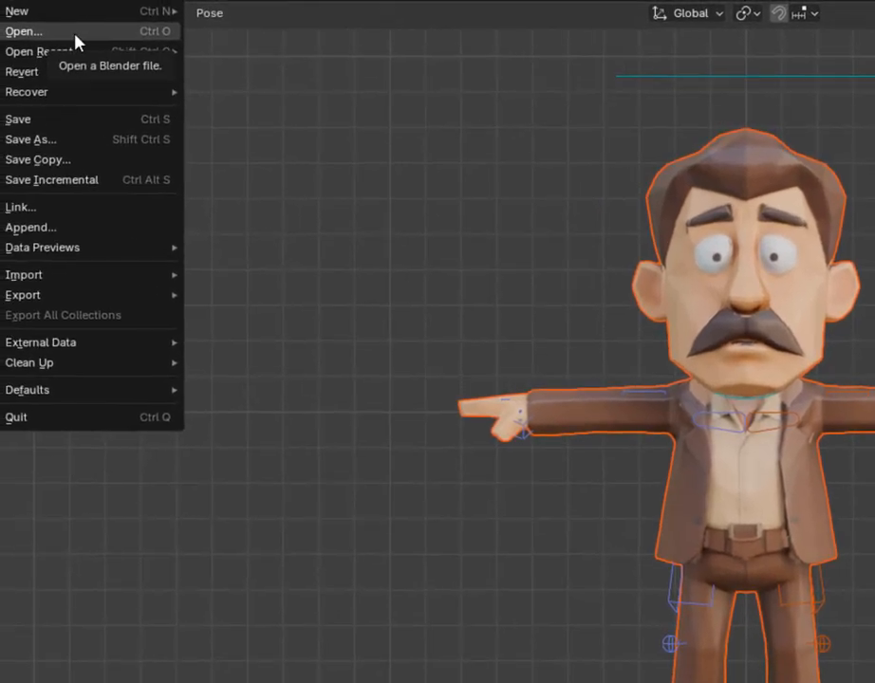
- Open gereftar.blend from the renamed 04_gereftar_ folder, discarding the changes in the current Rigged file
{"action": "left_click", "coordinate": [74, 33]}
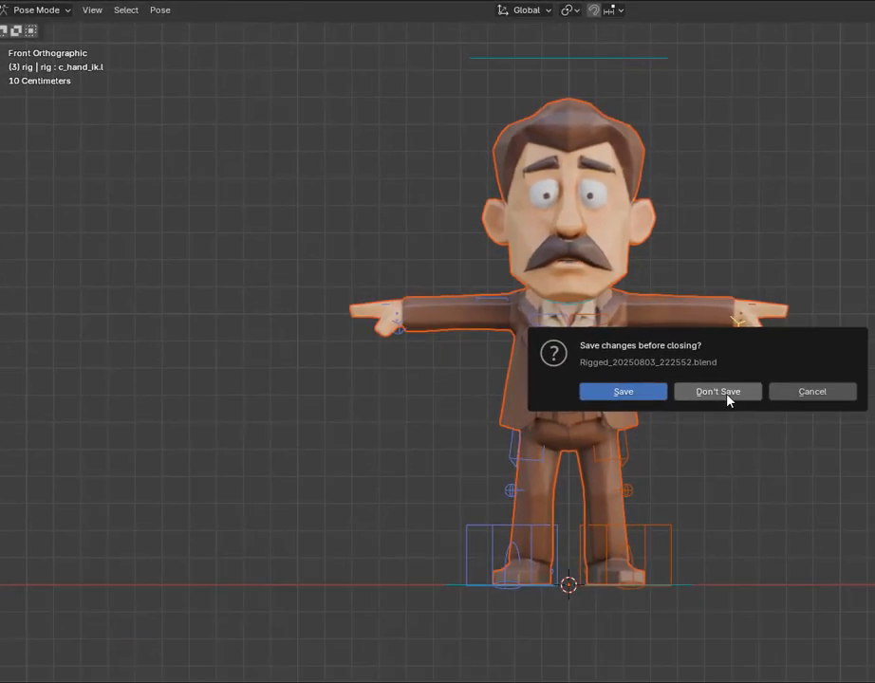
{"action": "left_click", "coordinate": [727, 400]}
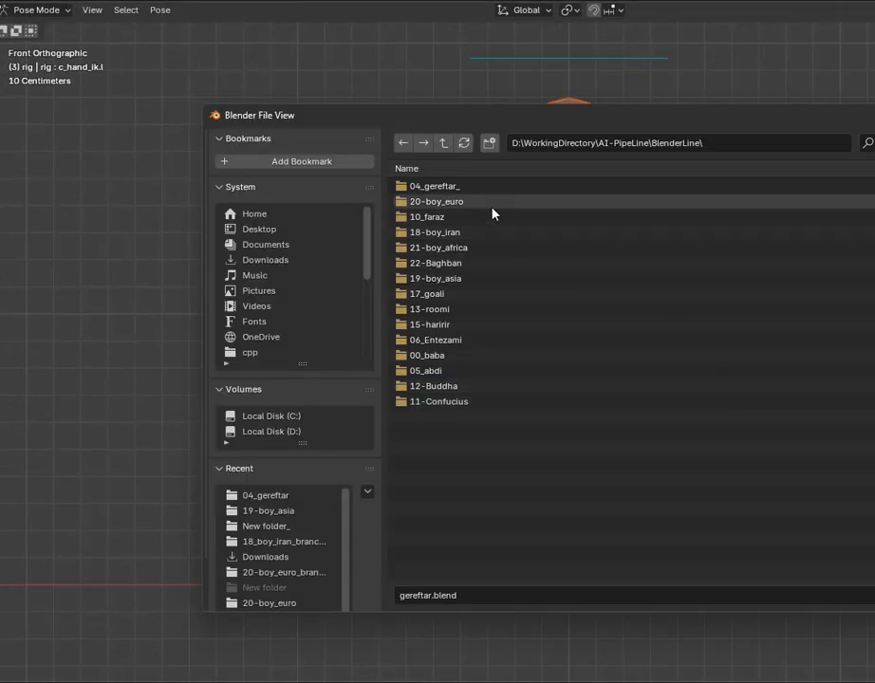
{"action": "left_click", "coordinate": [491, 189]}
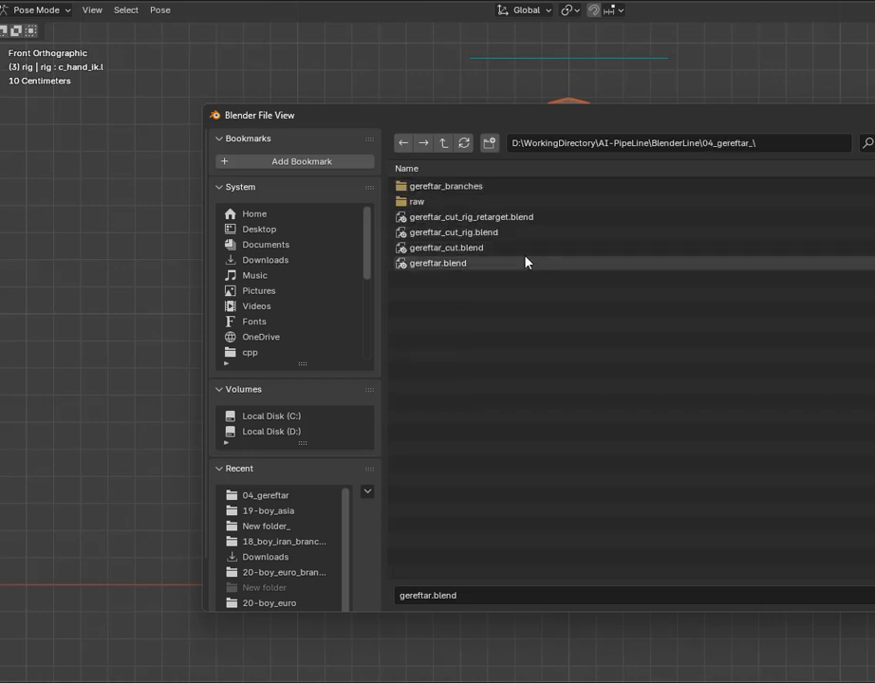
{"action": "double_click", "coordinate": [445, 265]}
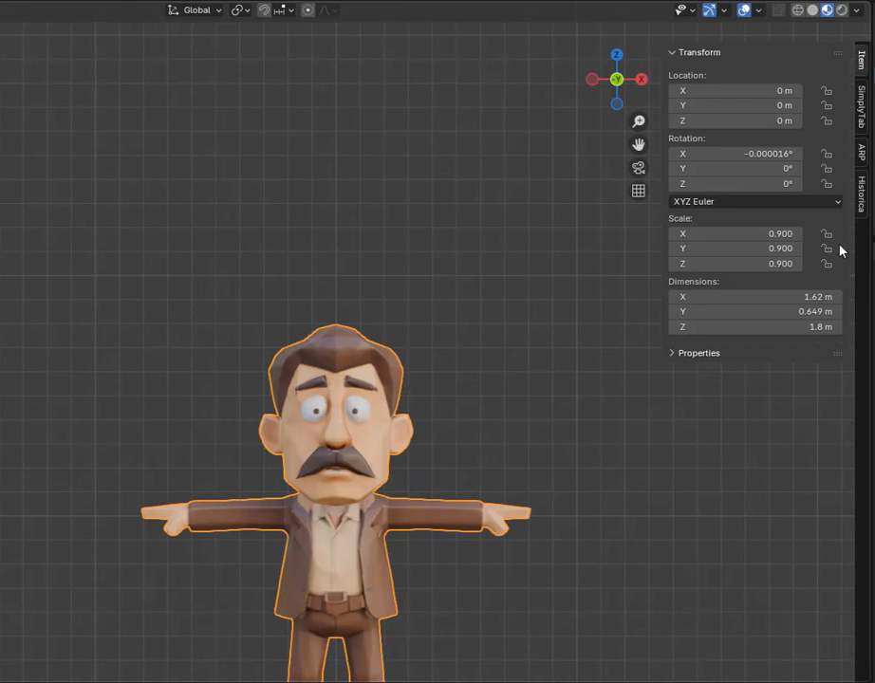
- Refresh the Historica branch list and reconnect the project from the 04_gereftar_ folder, leaving the project name empty for auto-detection
{"action": "left_click", "coordinate": [862, 199]}
{"action": "scroll", "coordinate": [572, 416], "scroll_direction": "down", "scroll_amount": 5}
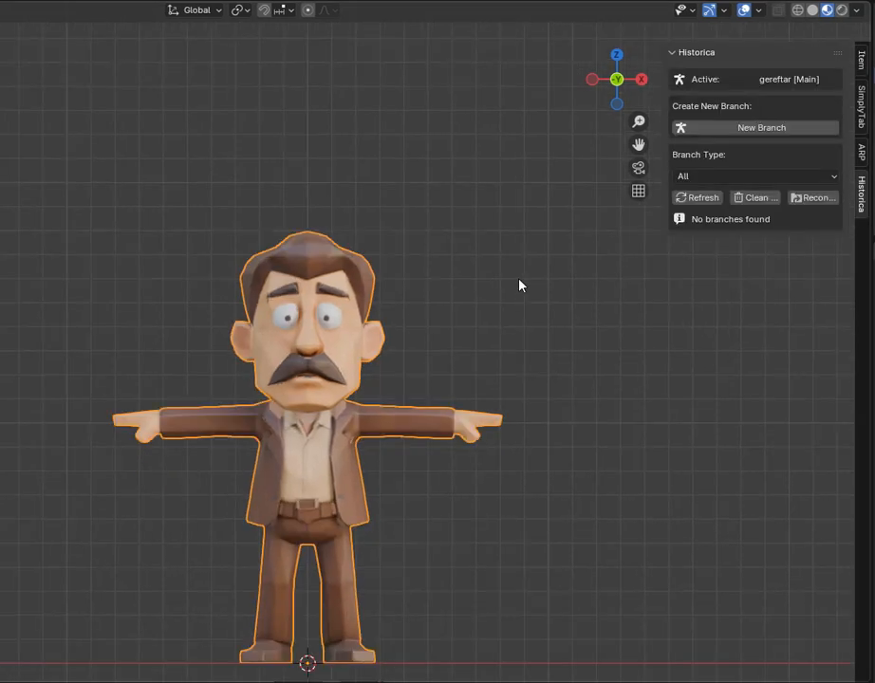
{"action": "left_click", "coordinate": [708, 201]}
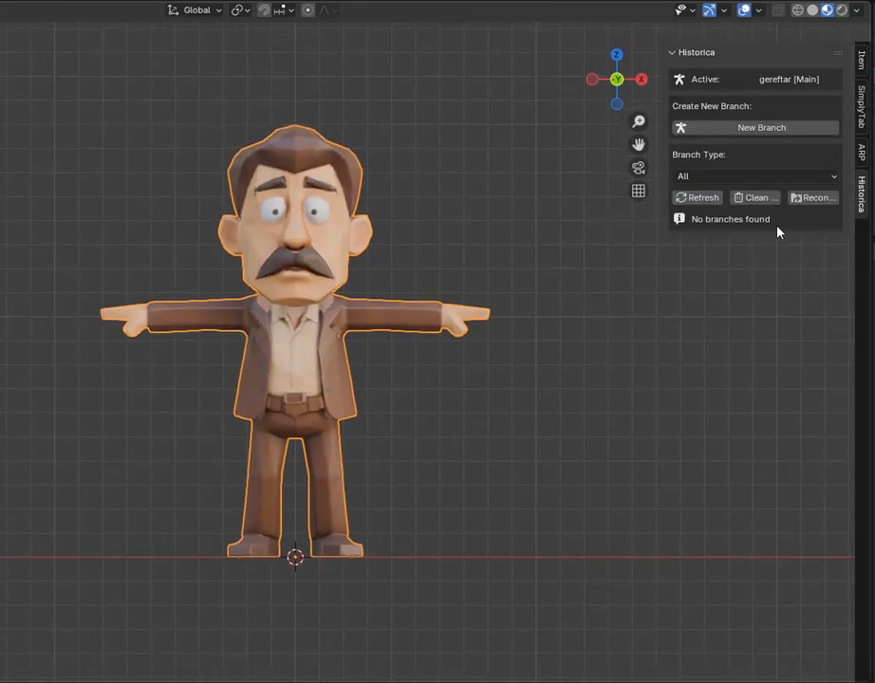
{"action": "left_click", "coordinate": [812, 199]}
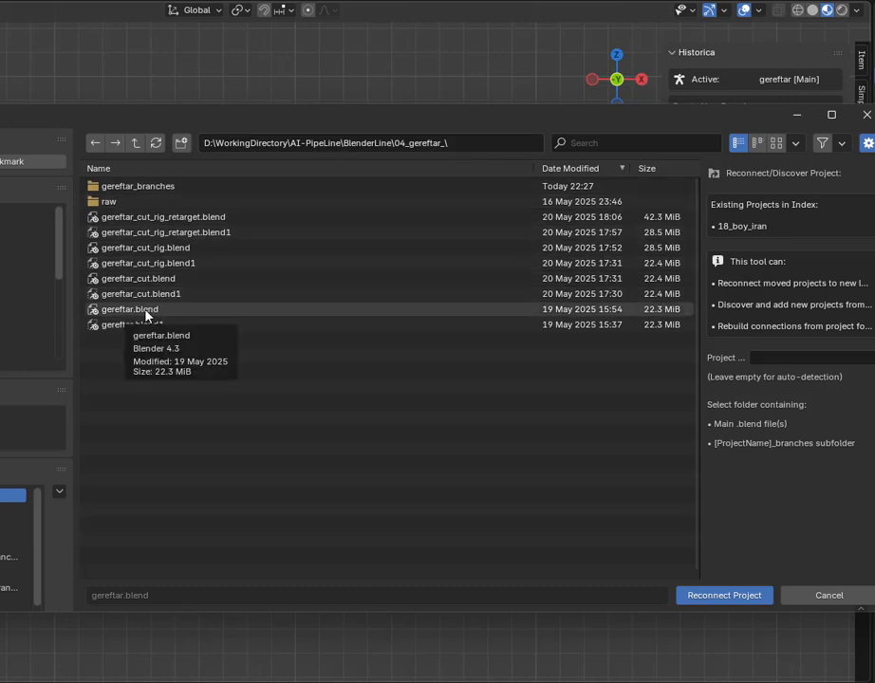
{"action": "left_click", "coordinate": [713, 597]}
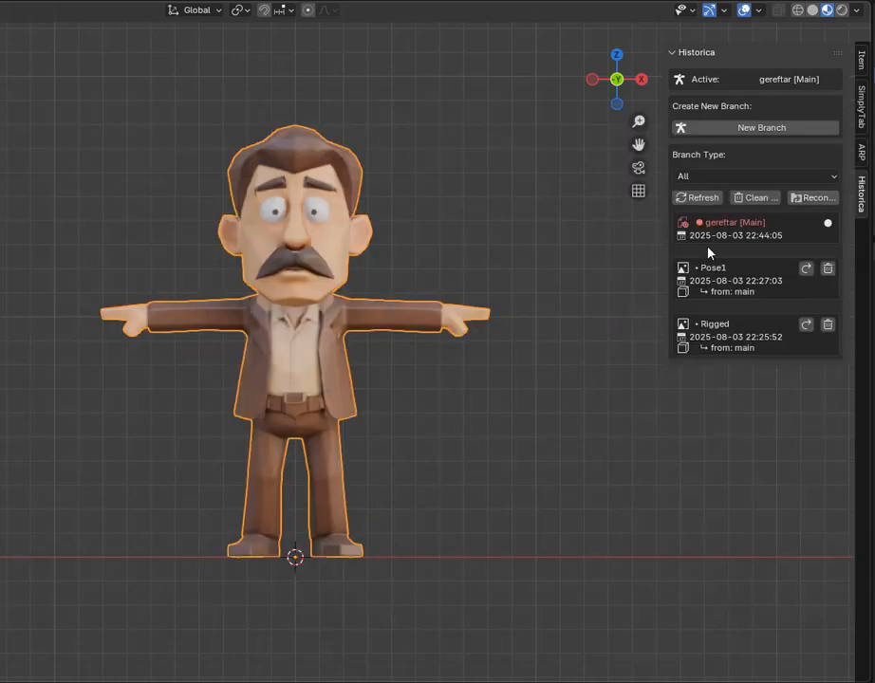